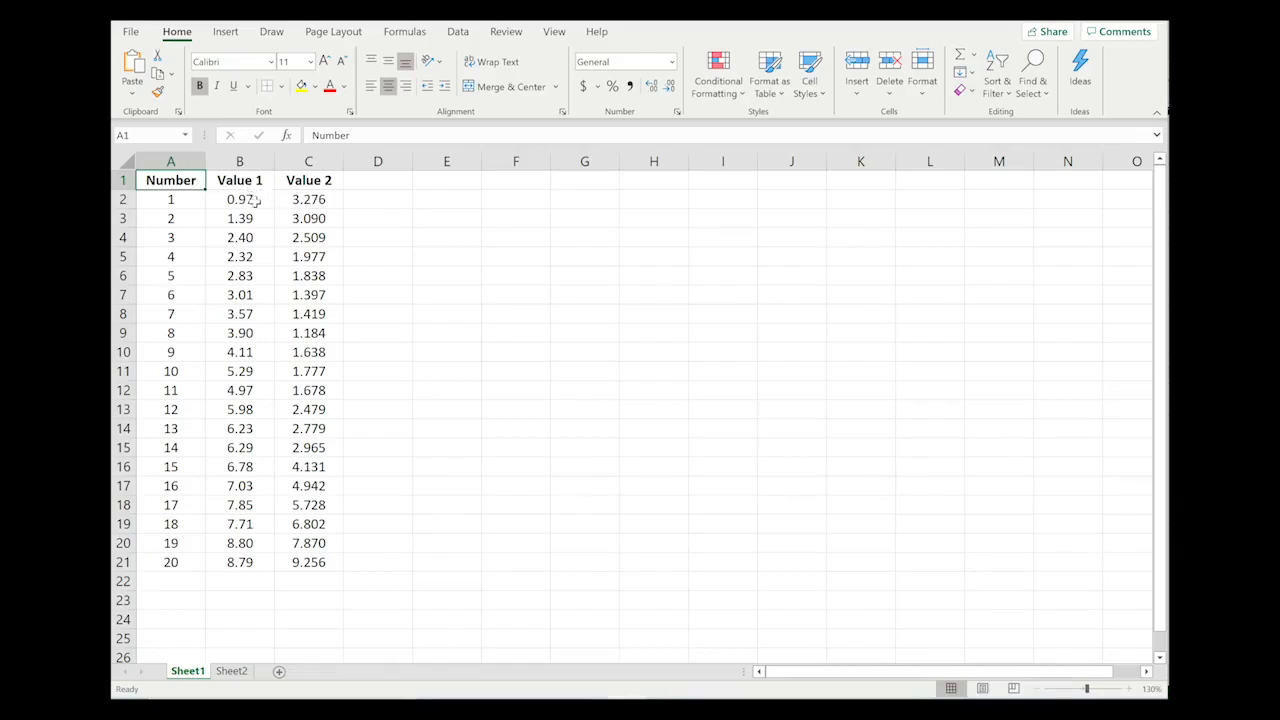
Step: Insert a basic 2-D line chart of the Value 1 and Value 2 data in B2:C21
click(256, 201)
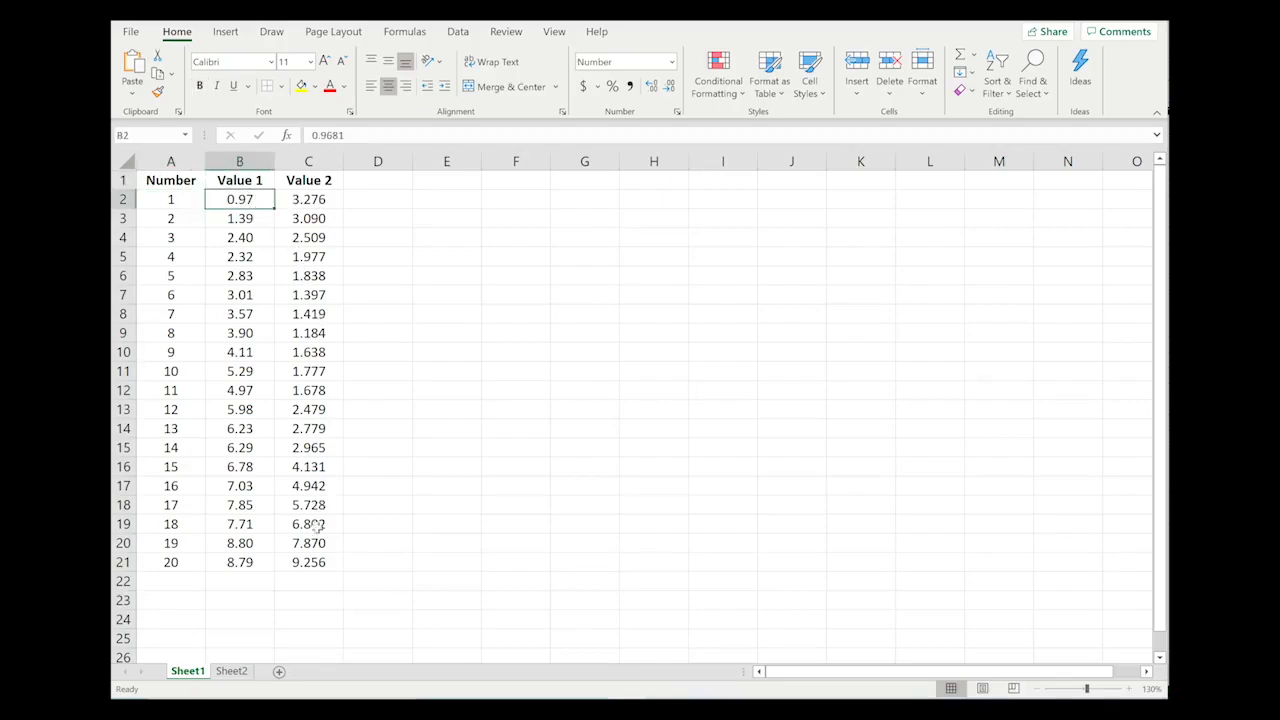
shift+click(314, 563)
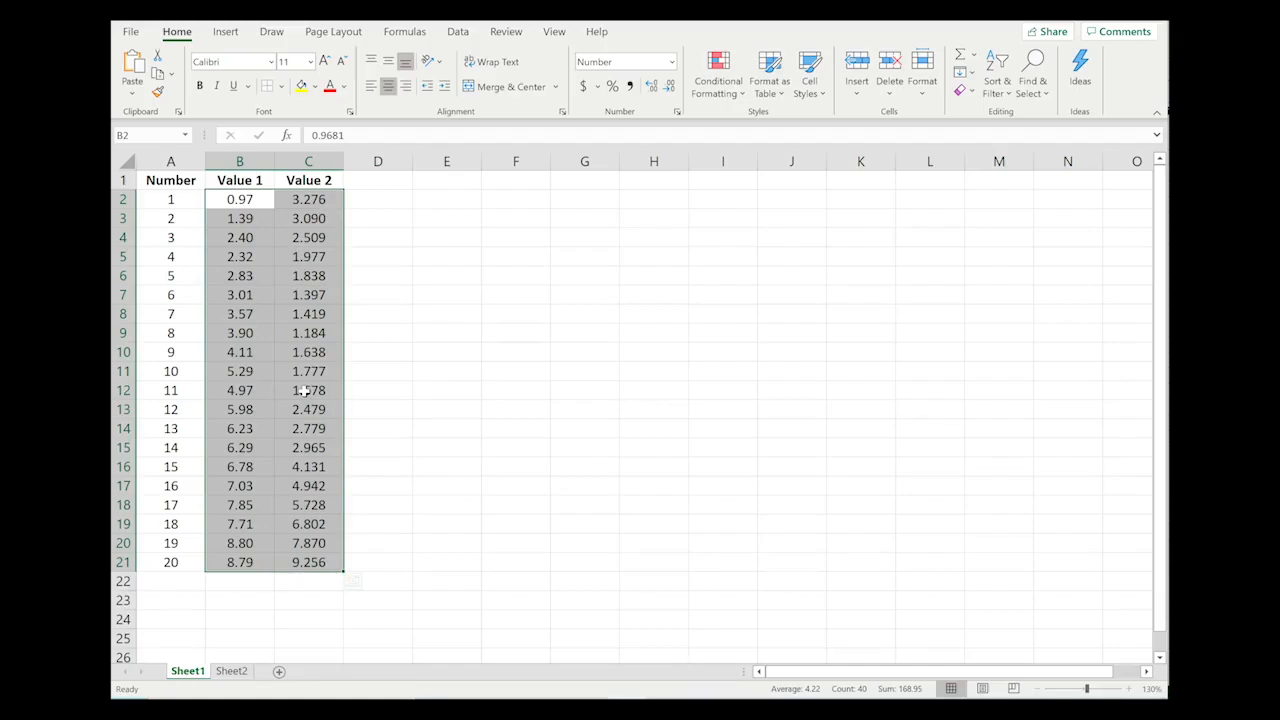
click(229, 37)
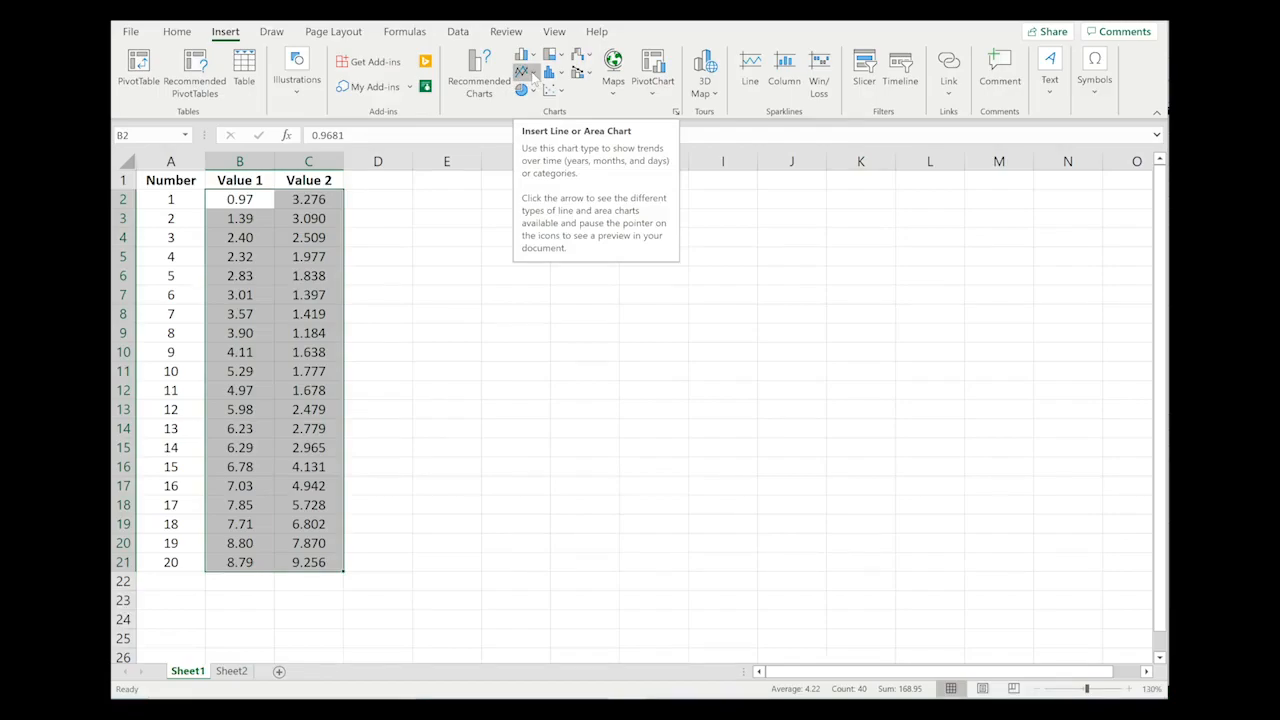
click(533, 73)
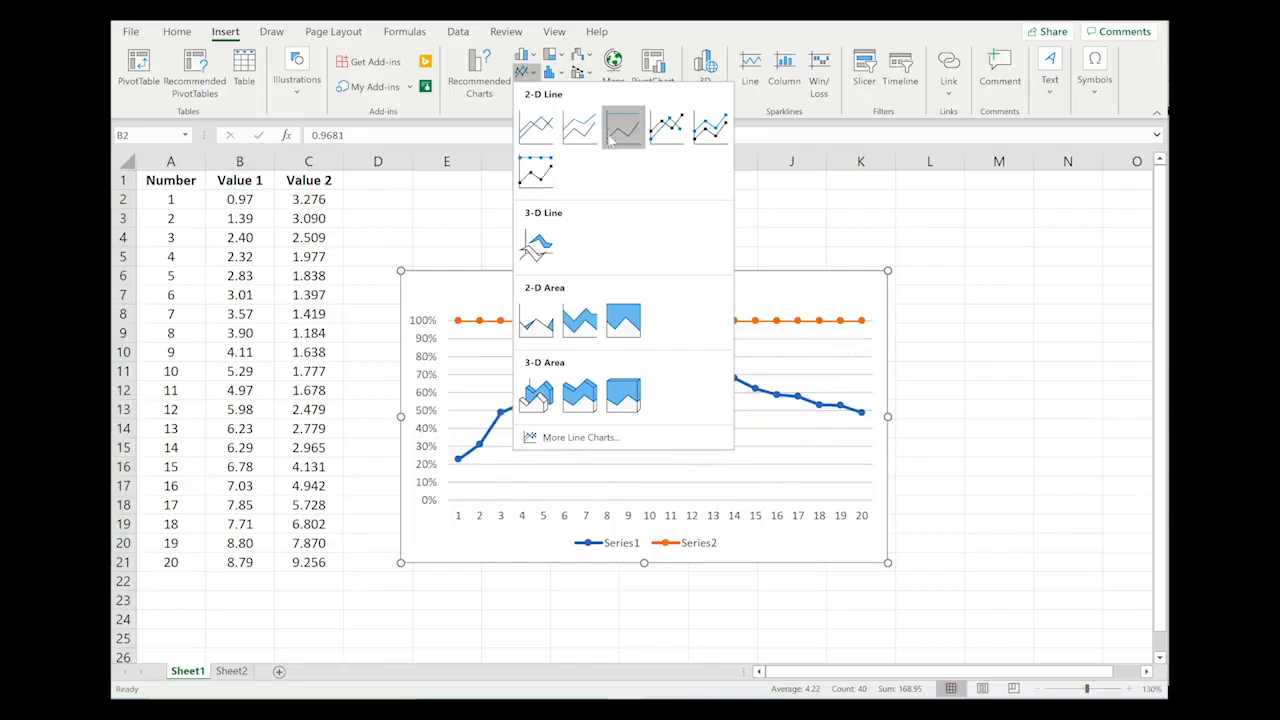
click(547, 138)
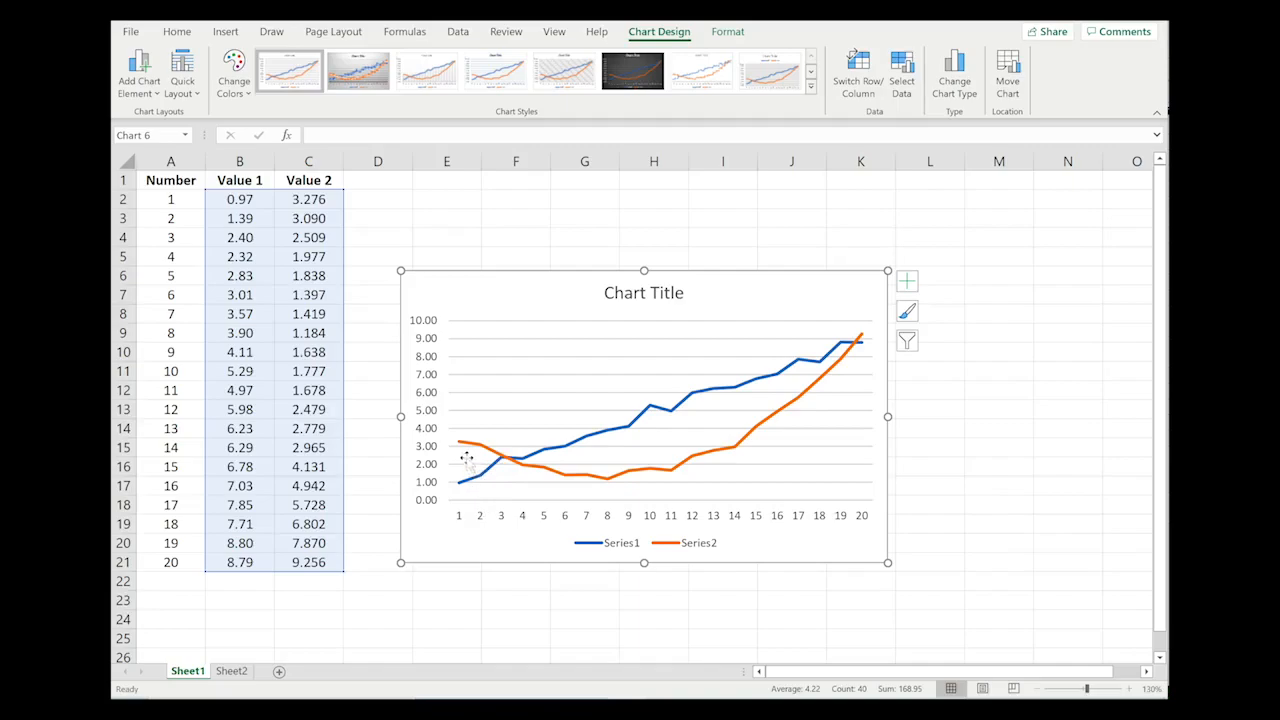
Step: Delete the line chart and insert a markers-only scatter chart of the same Value 1 and Value 2 data
mouse_move(757, 437)
key(Delete)
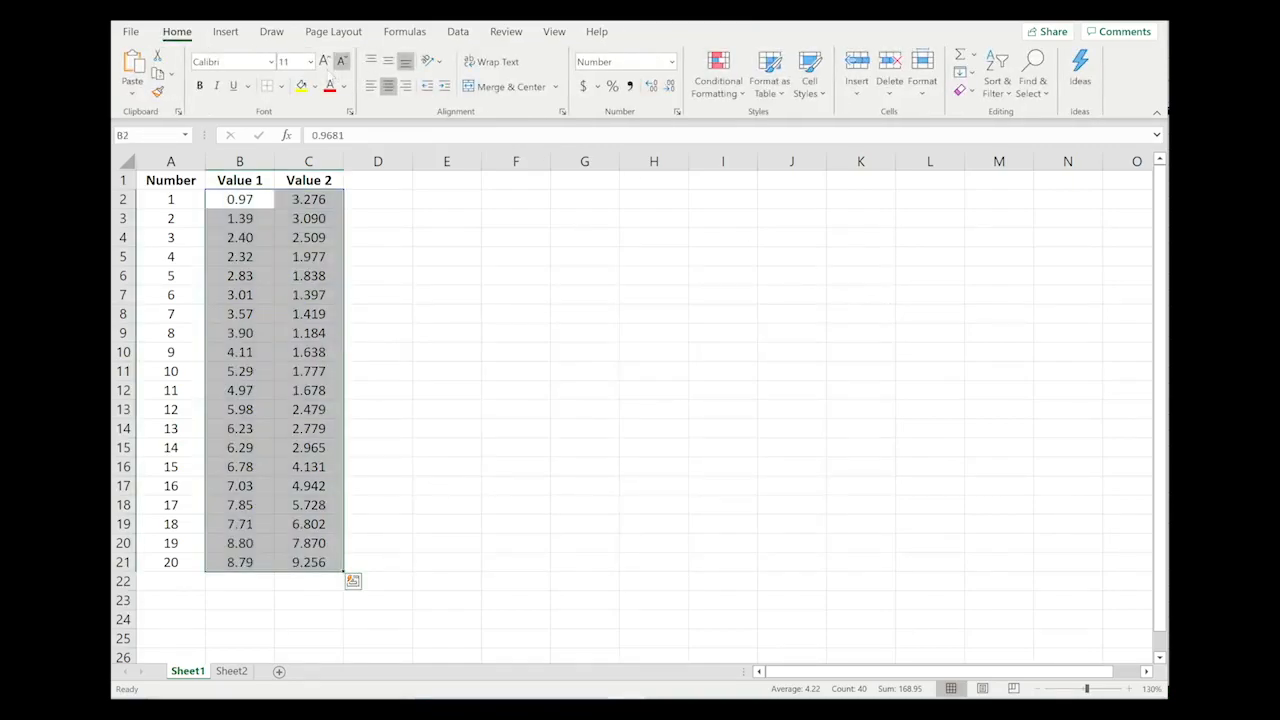
click(225, 33)
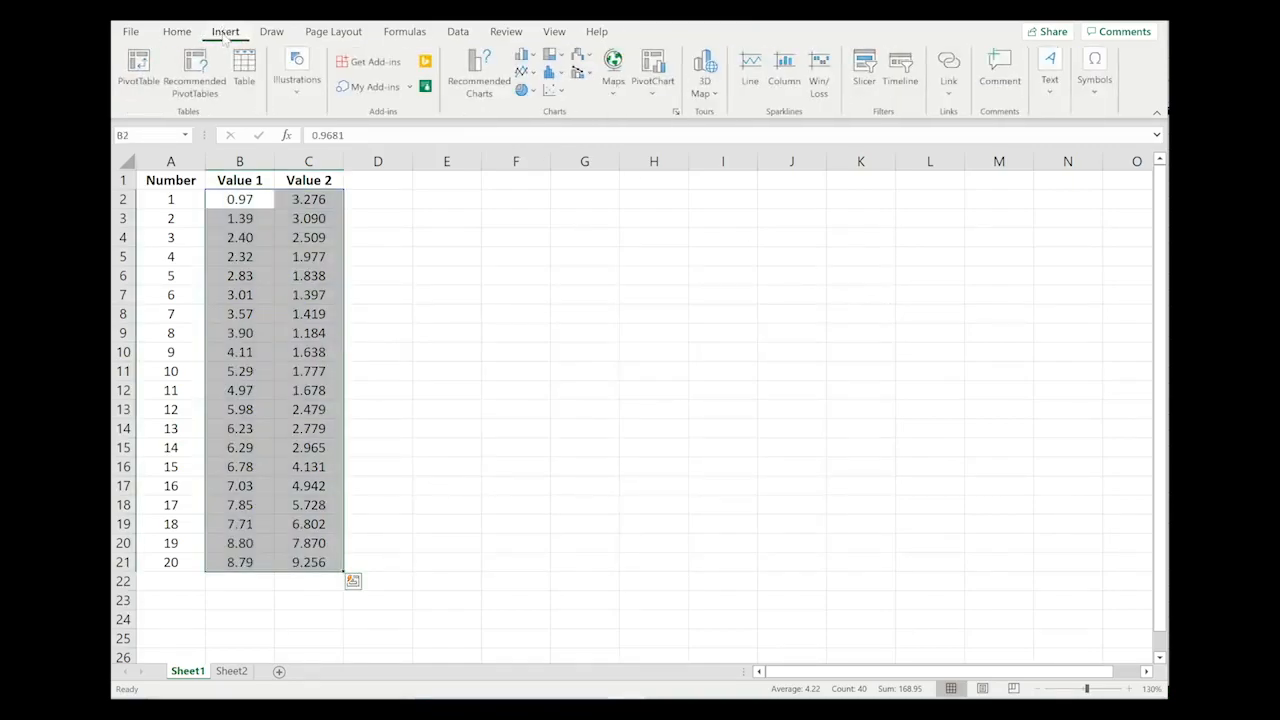
click(561, 92)
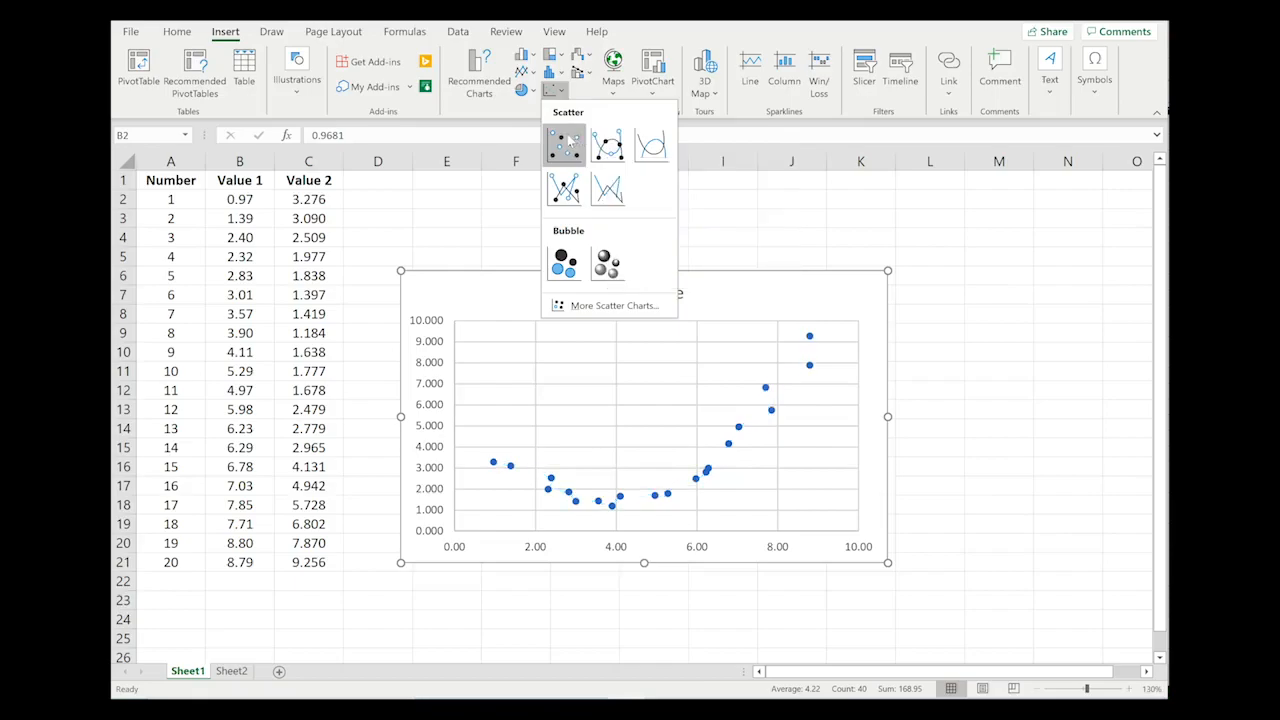
click(568, 142)
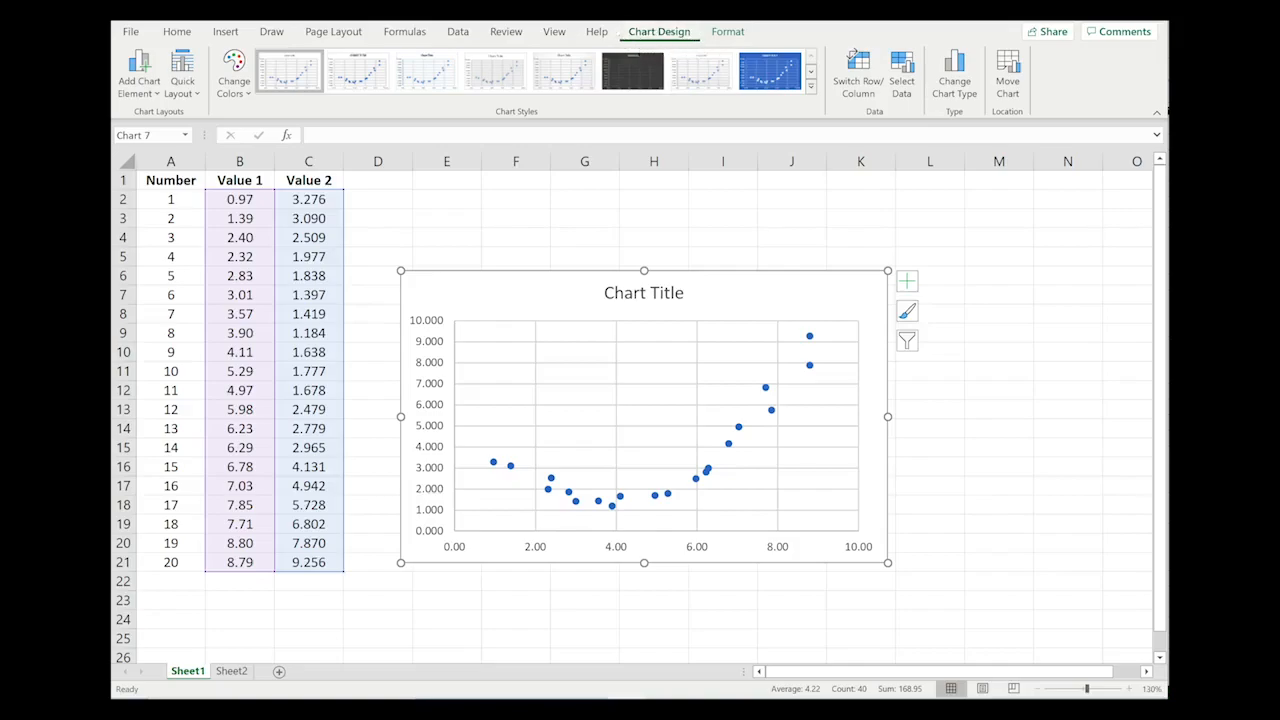
Step: Add axis titles to the scatter chart and name the horizontal axis Value 1
click(156, 98)
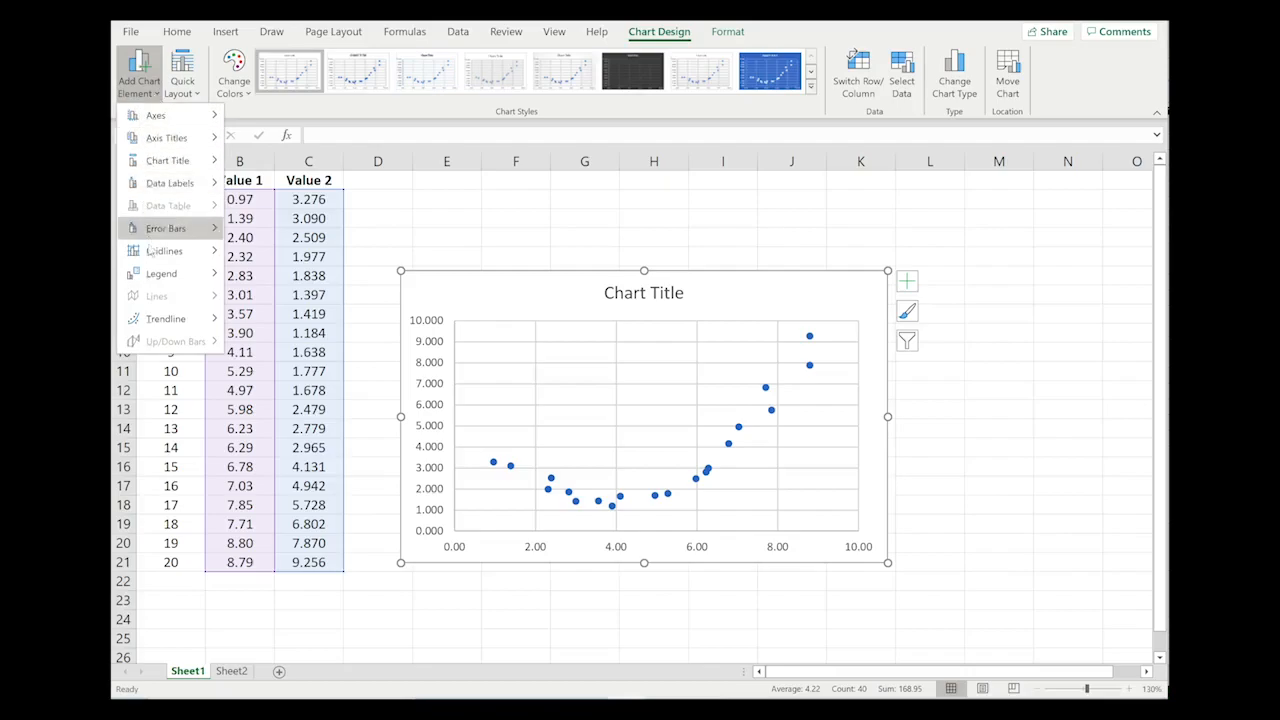
click(908, 282)
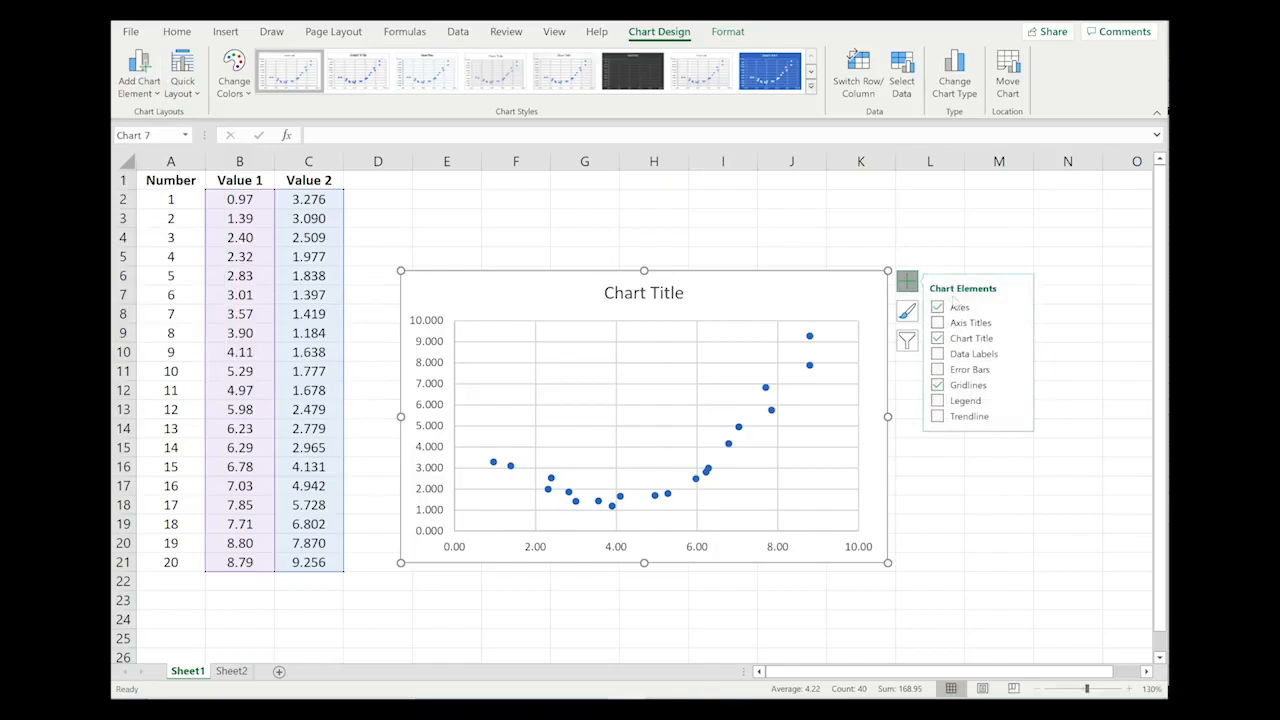
click(940, 354)
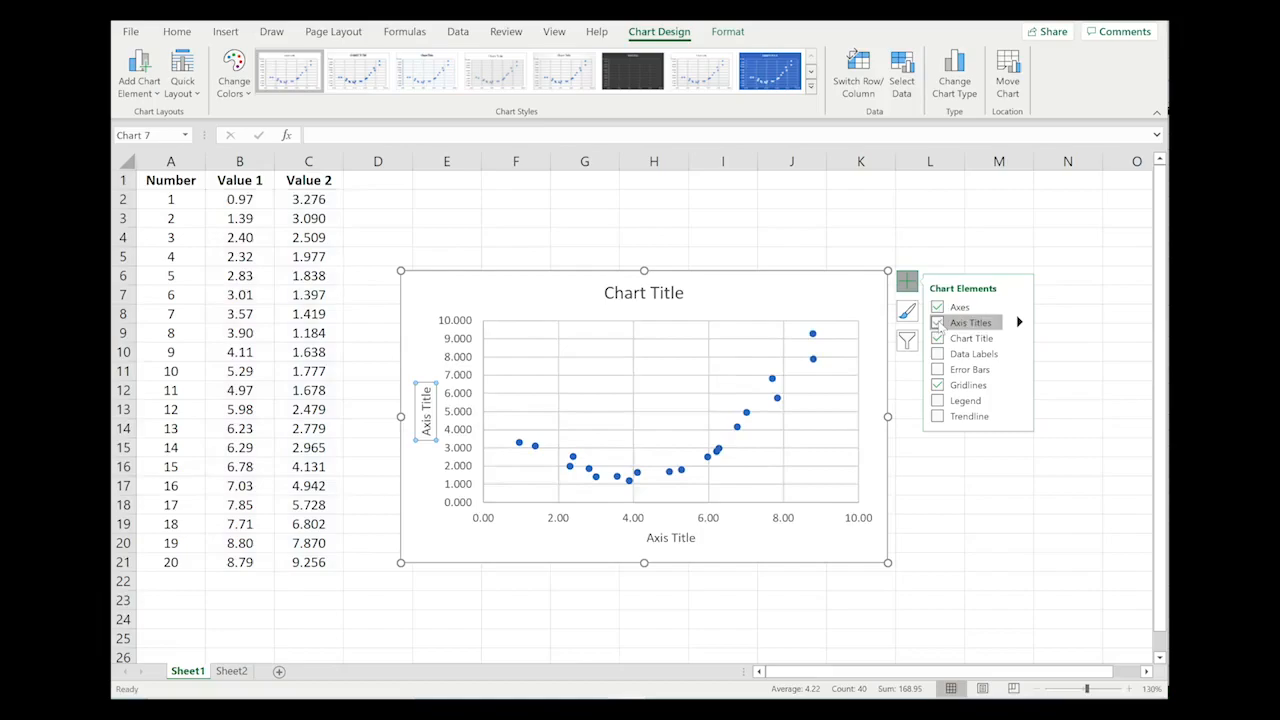
click(670, 538)
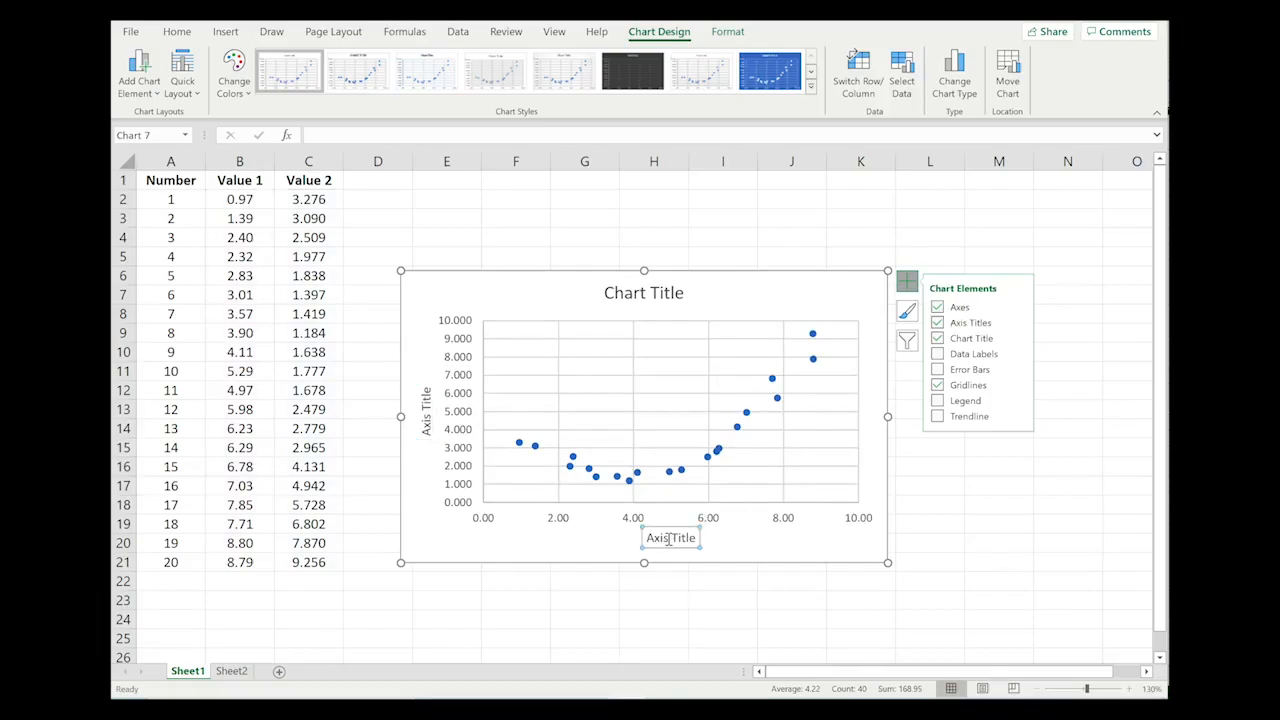
click(670, 538)
double_click(670, 538)
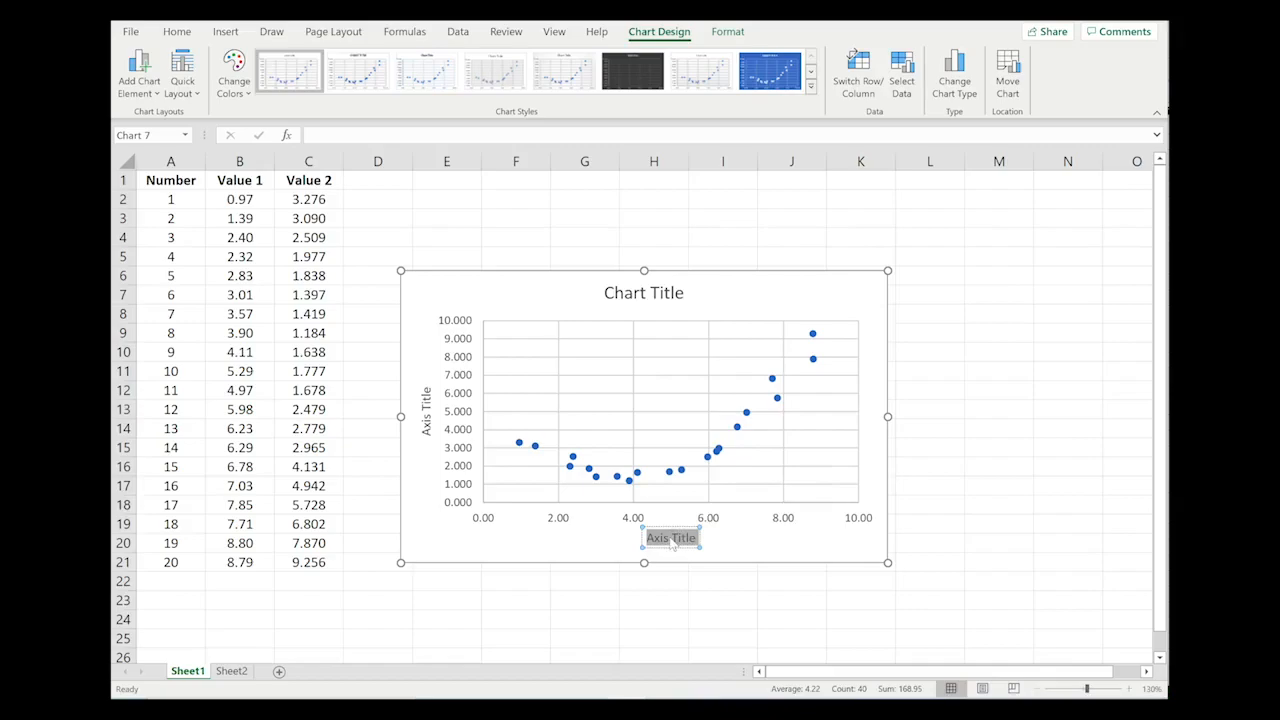
text(Value 1)
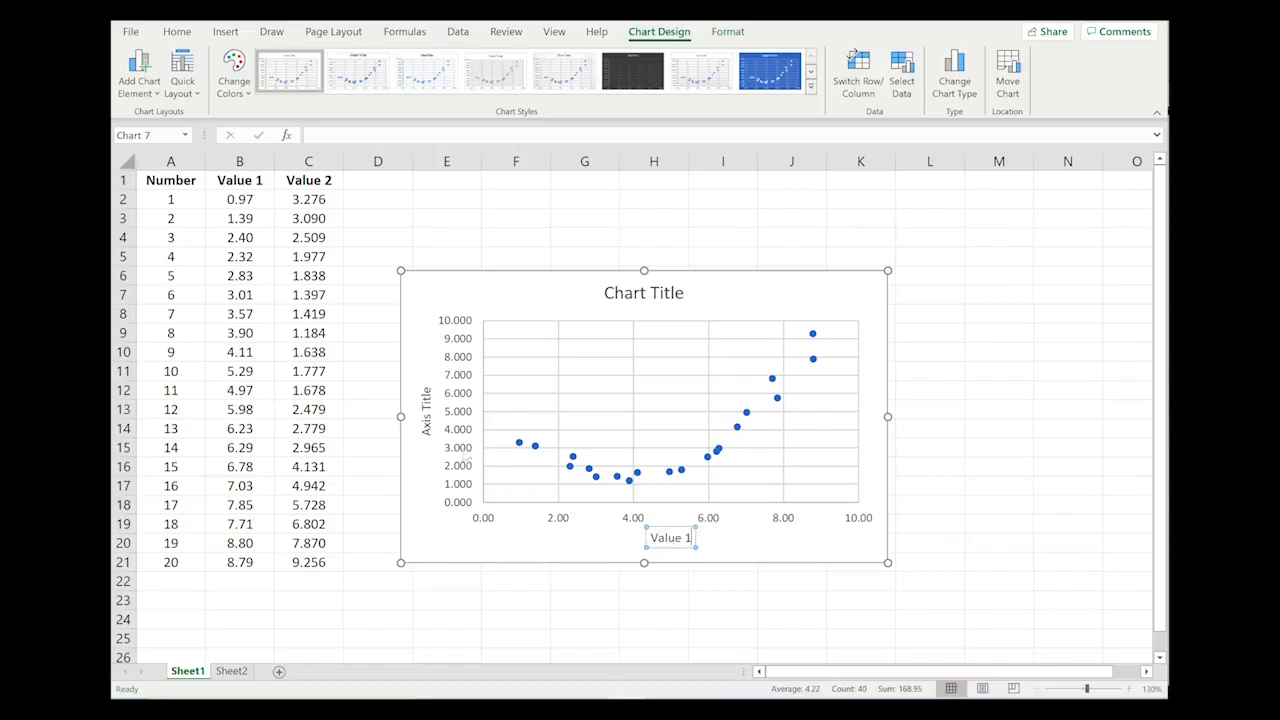
Step: Name the scatter chart's vertical axis Value 2
click(427, 430)
triple_click(427, 430)
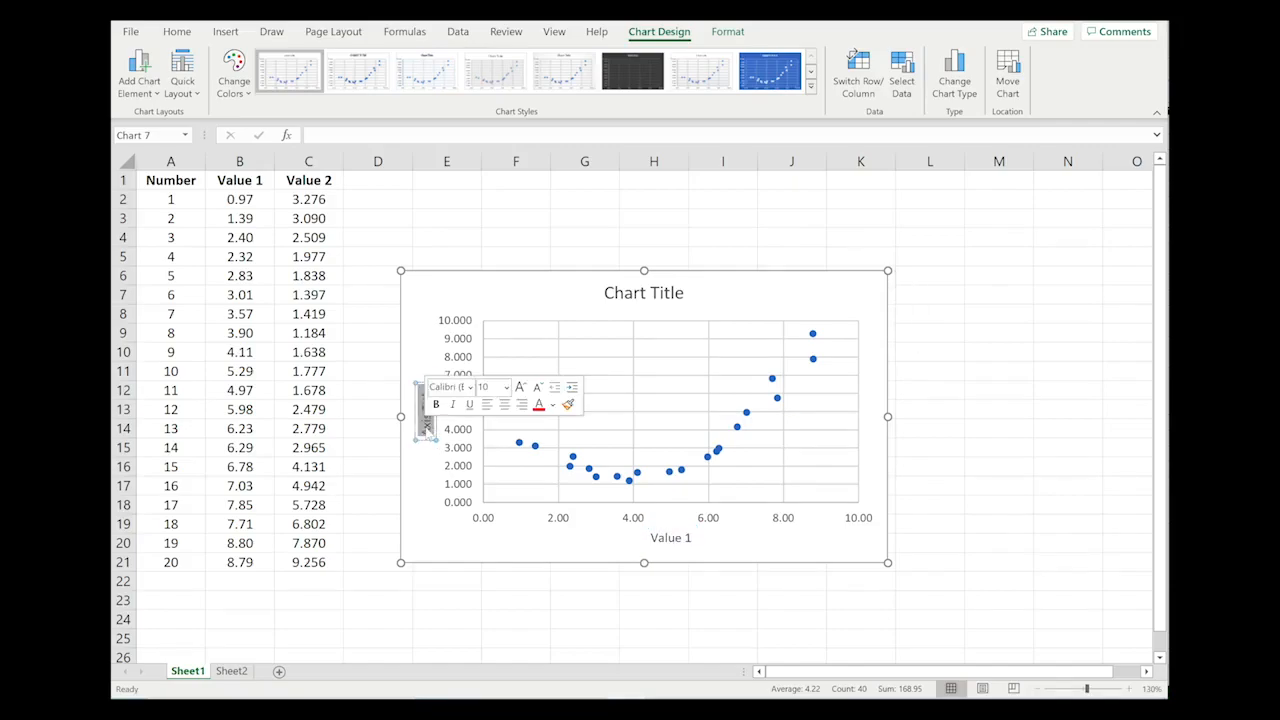
text(Value)
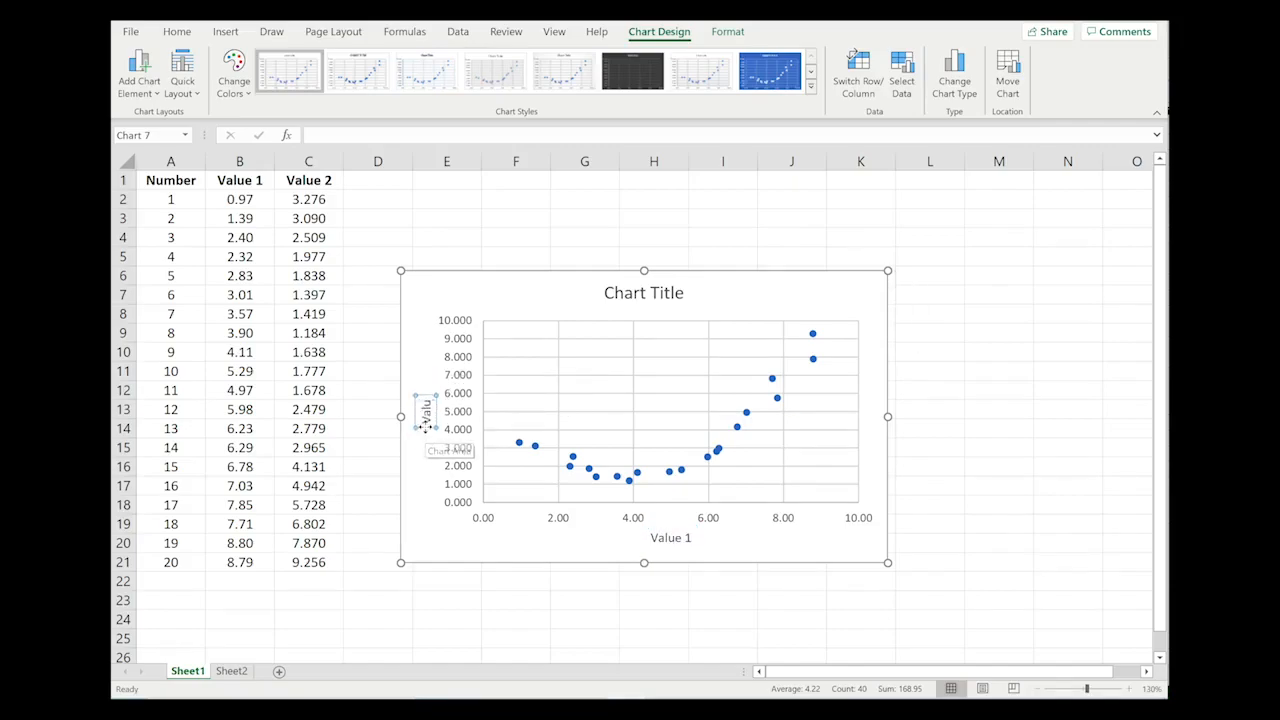
text( 2)
Step: Replace the scatter chart's placeholder title with My Title
click(680, 293)
double_click(680, 293)
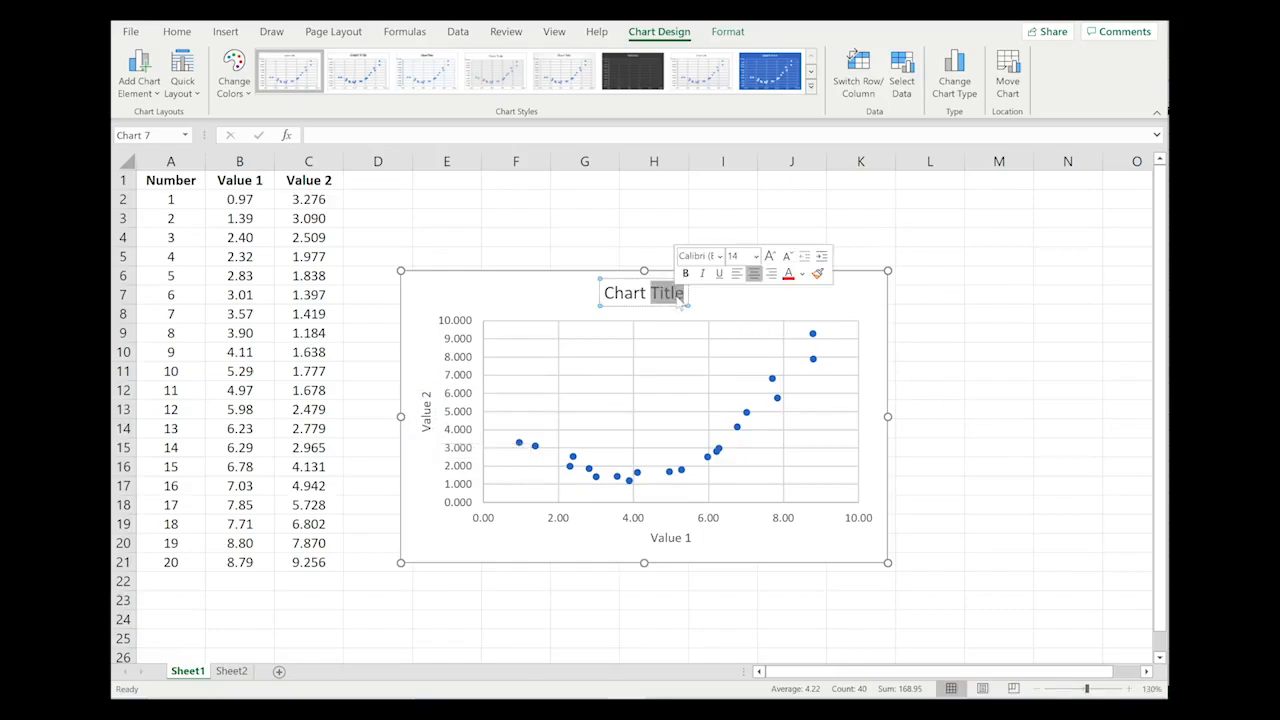
text(My)
key(BackSpace)
key(BackSpace)
key(BackSpace)
key(BackSpace)
key(BackSpace)
key(BackSpace)
key(BackSpace)
key(BackSpace)
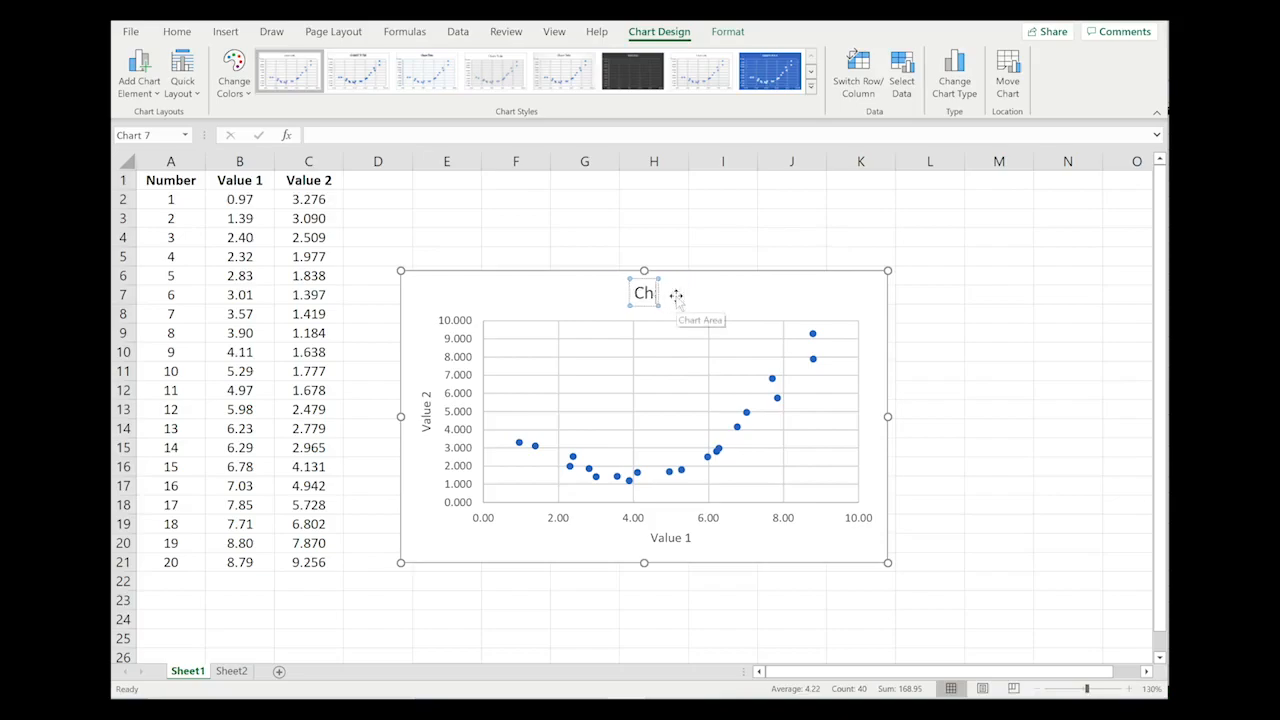
text(My Title)
click(709, 256)
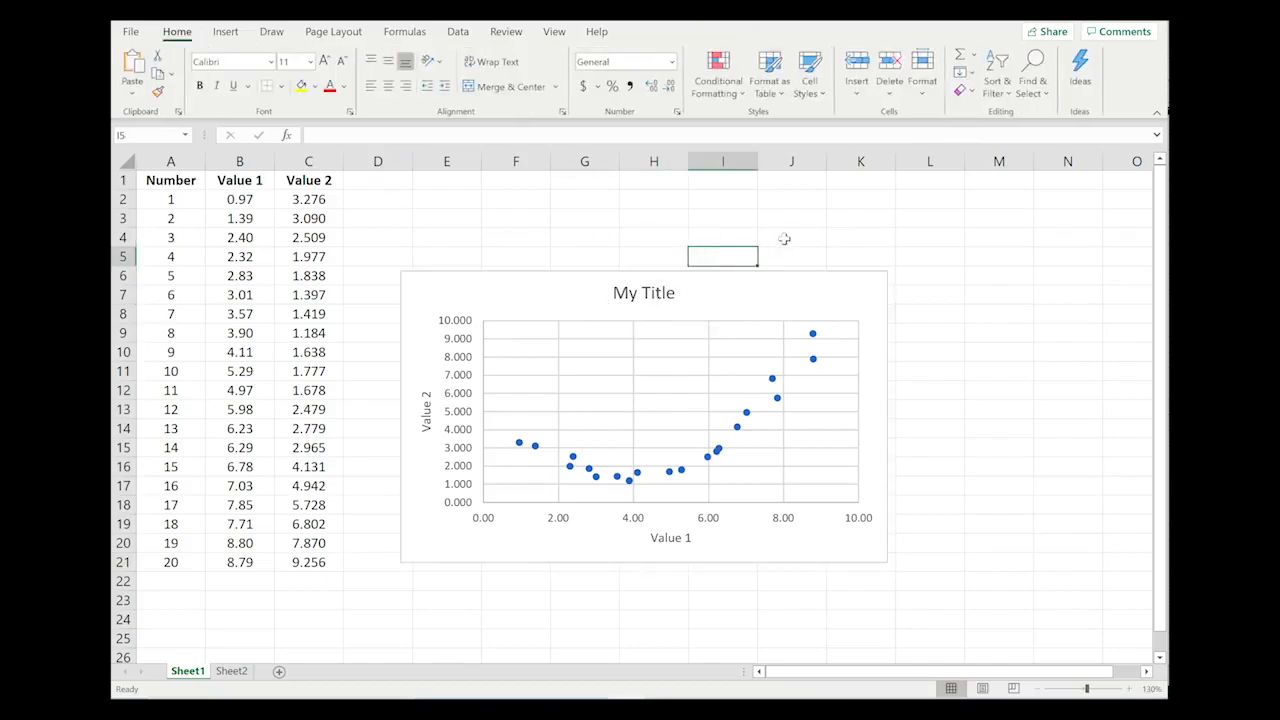
Step: Delete the chart title, and switch the Chart Title element on and back off
click(665, 291)
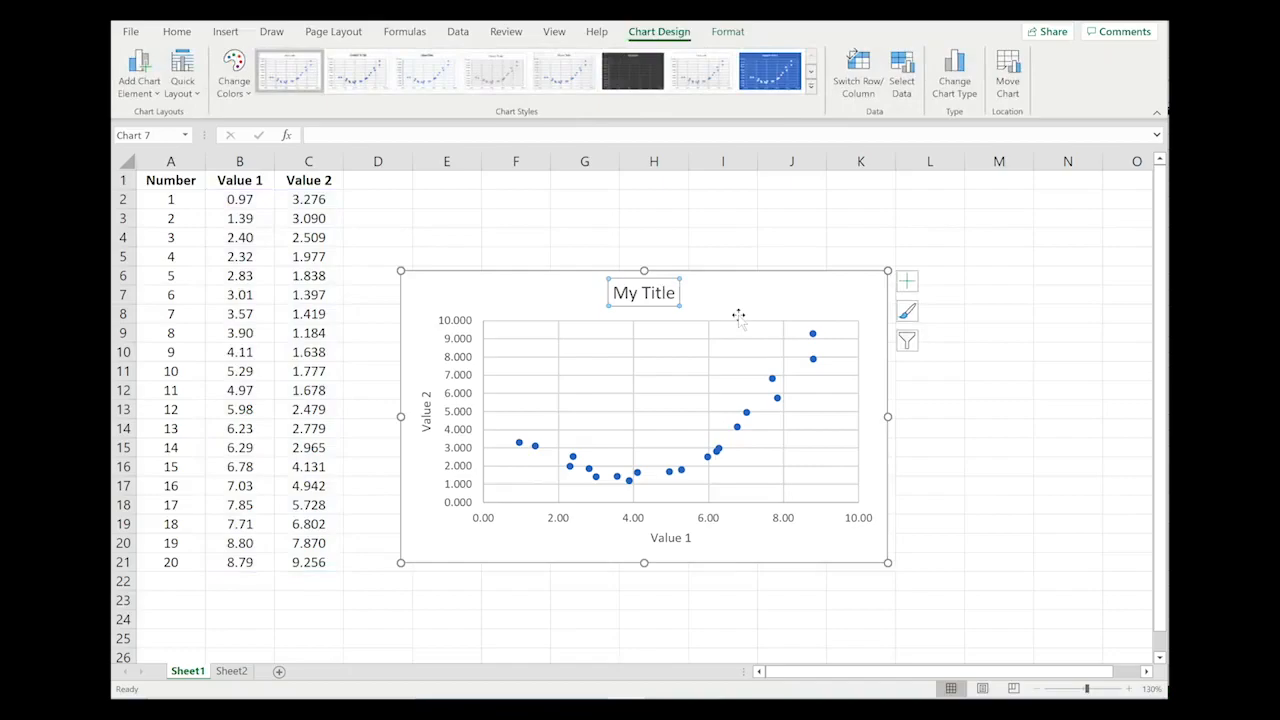
key(Delete)
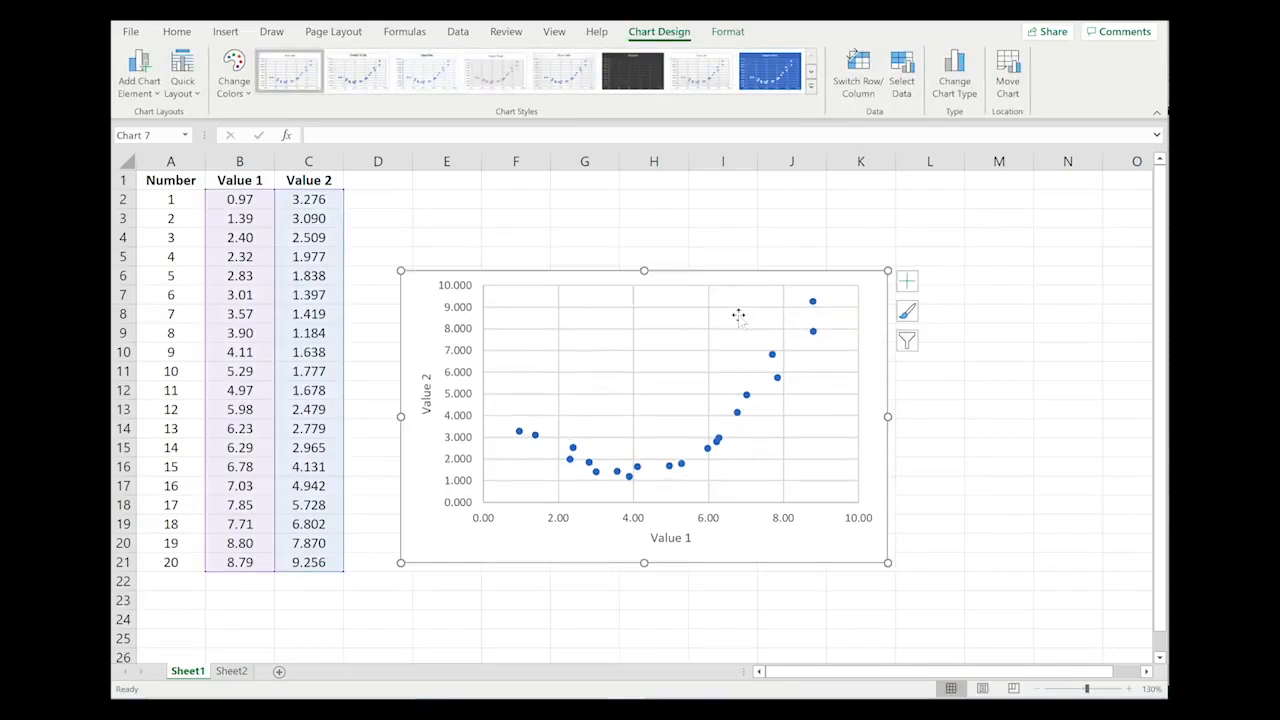
click(906, 282)
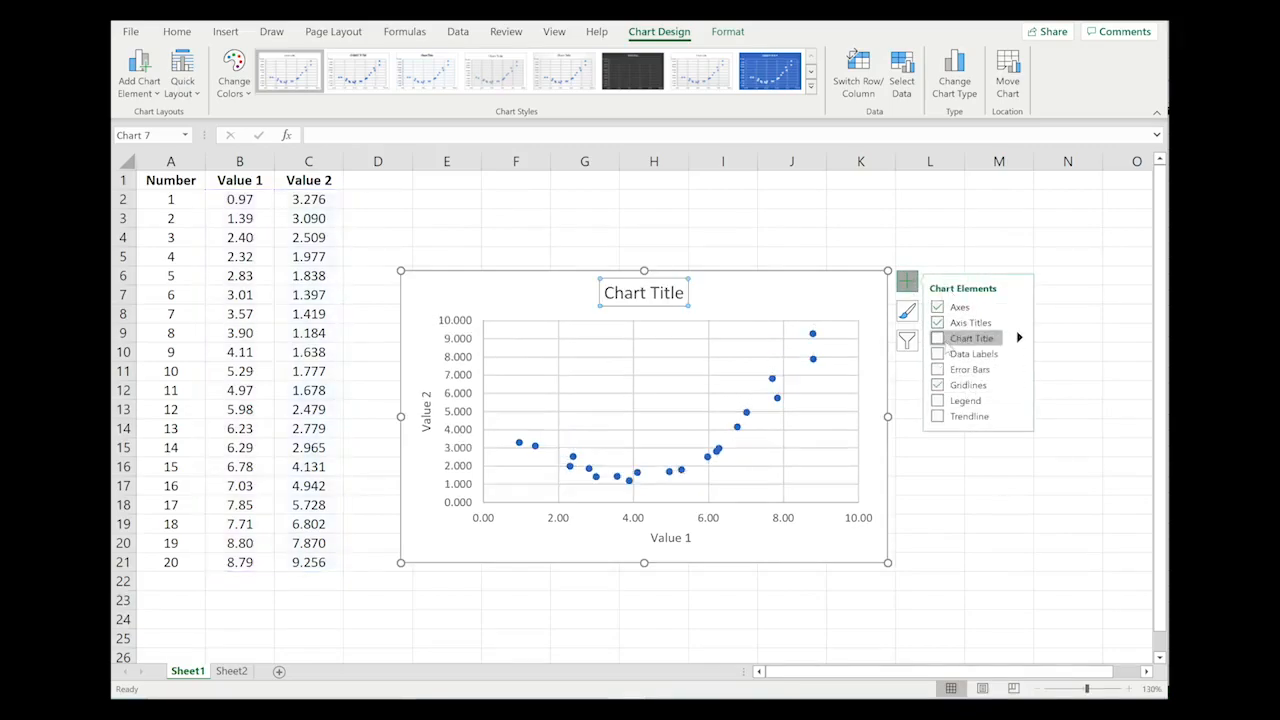
click(938, 339)
click(938, 339)
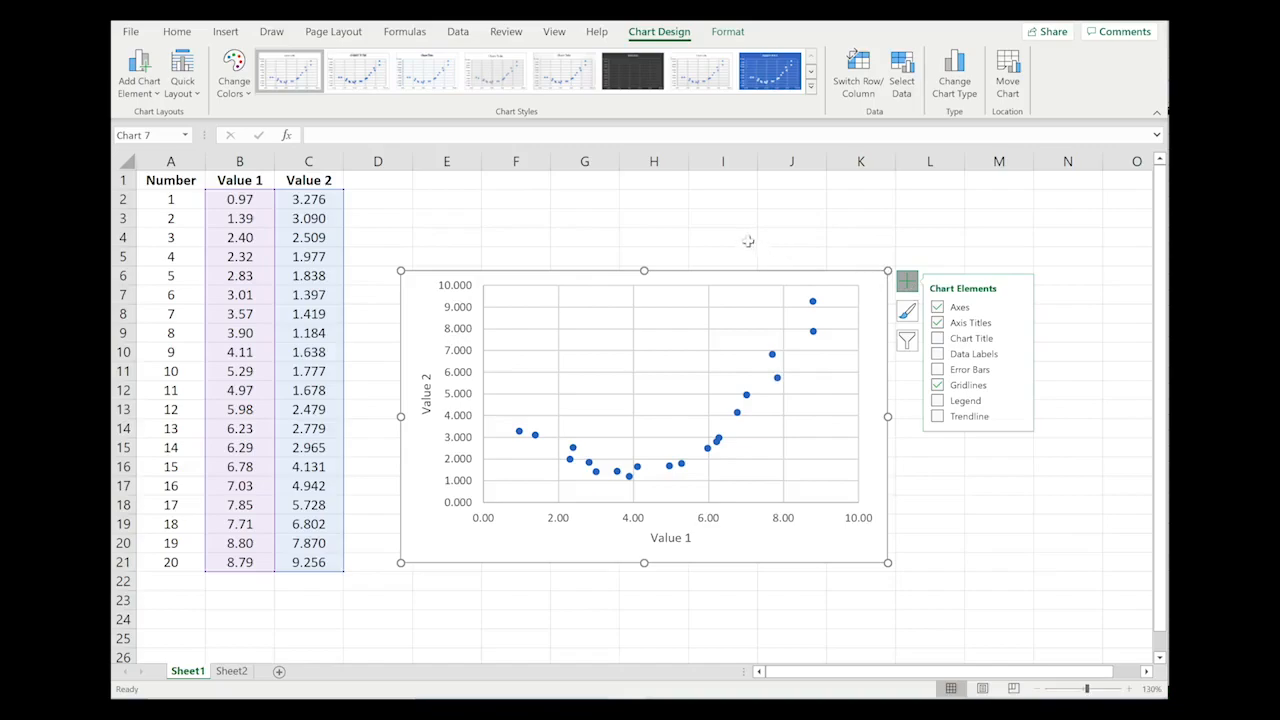
Step: Delete the chart and insert a markers-only scatter chart of the Number, Value 1 and Value 2 data in A2:C21
click(878, 288)
key(Delete)
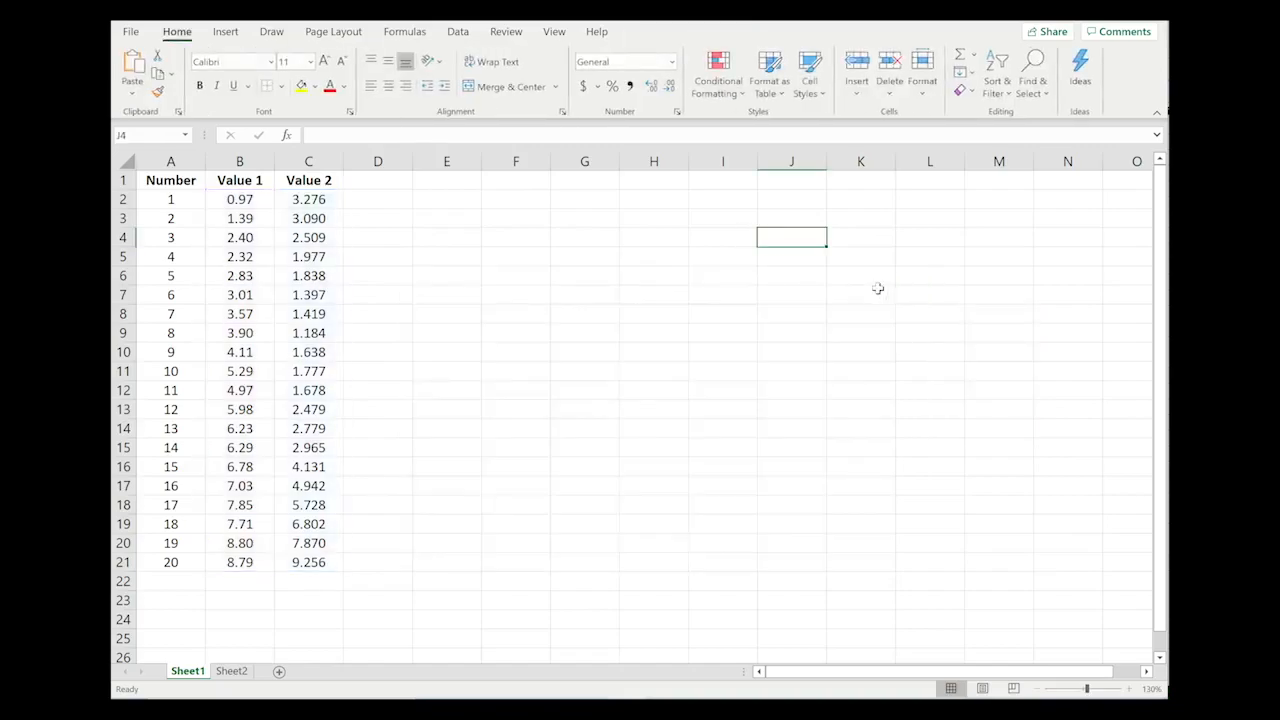
click(188, 198)
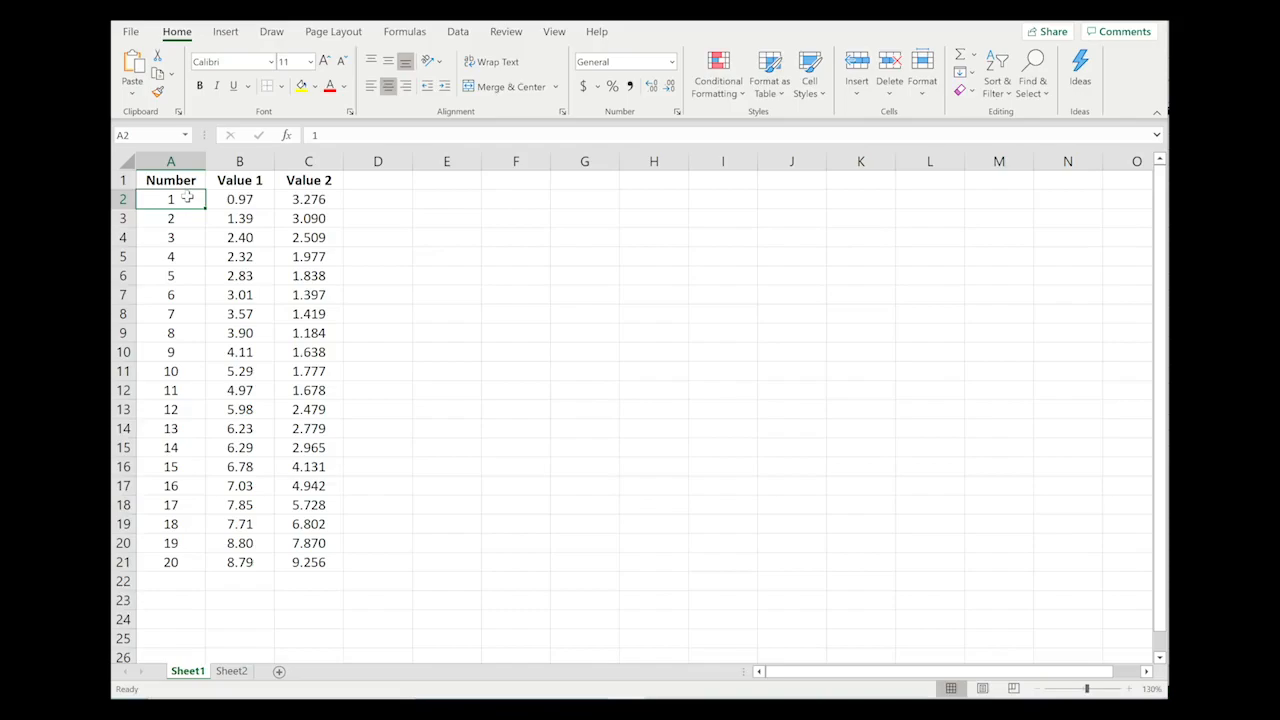
key(shift+Right)
key(shift+Right)
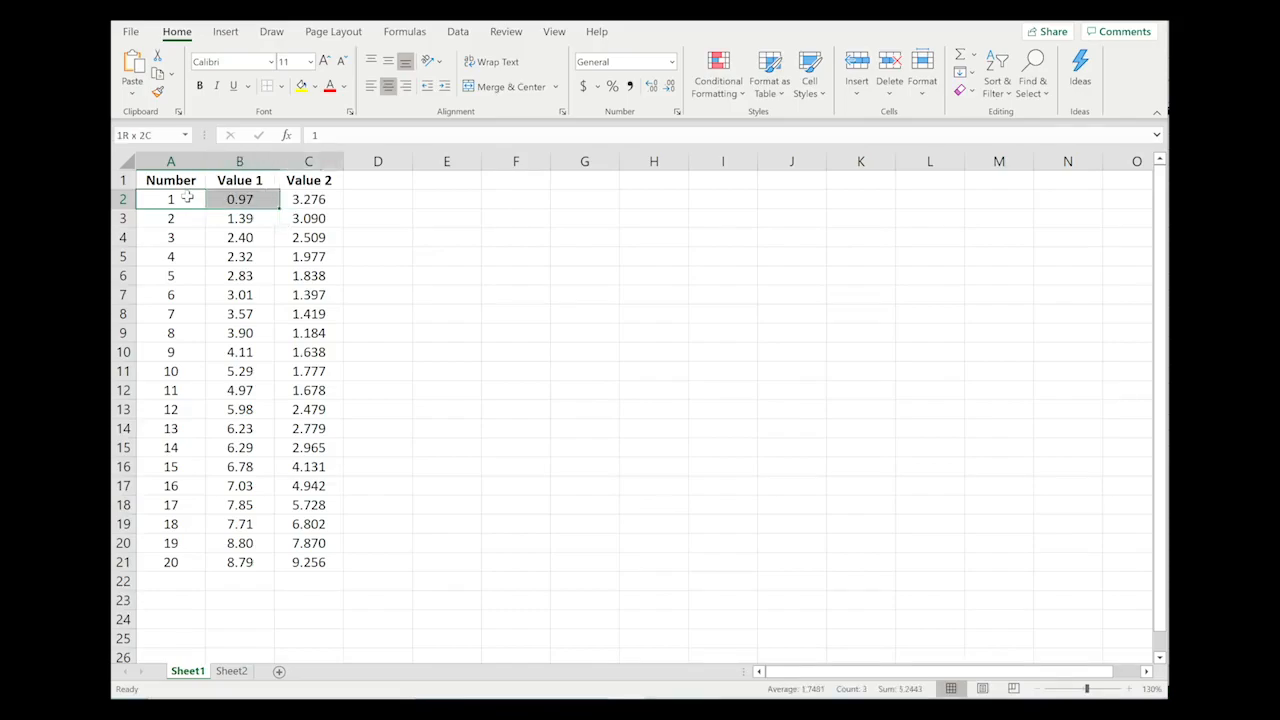
key(shift+Down)
key(shift+Down)
key(shift+Down)
key(shift+Down)
key(shift+Down)
key(shift+Down)
key(shift+Down)
key(shift+Down)
key(shift+Down)
key(shift+Down)
key(shift+Down)
key(shift+Down)
key(shift+Down)
key(shift+Down)
key(shift+Down)
key(shift+Down)
key(shift+Down)
key(shift+Down)
key(shift+Down)
key(shift+Down)
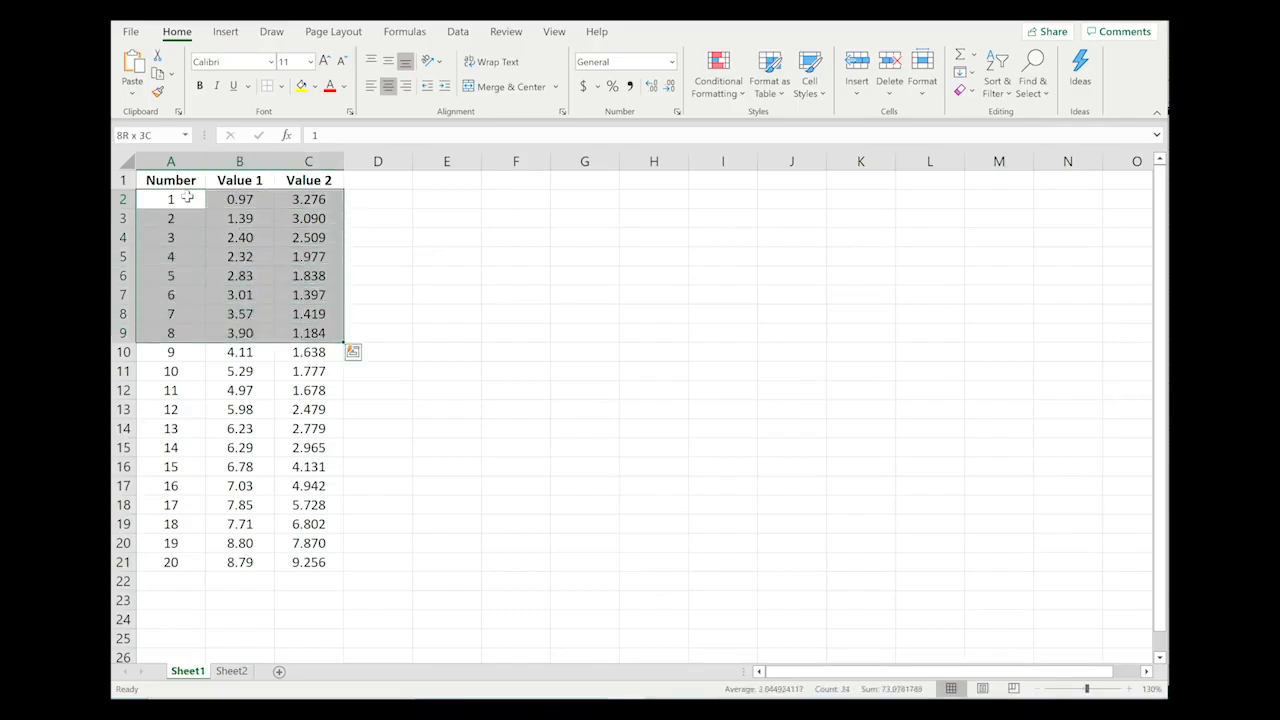
key(shift+Up)
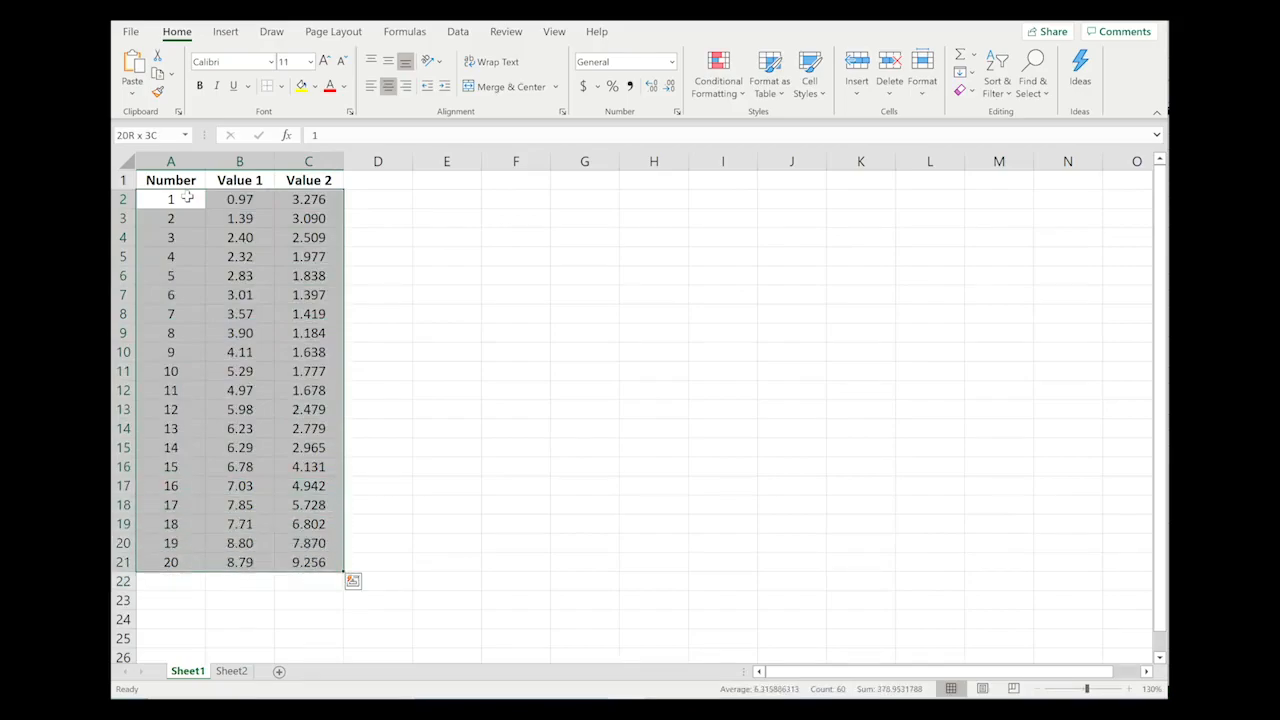
click(225, 31)
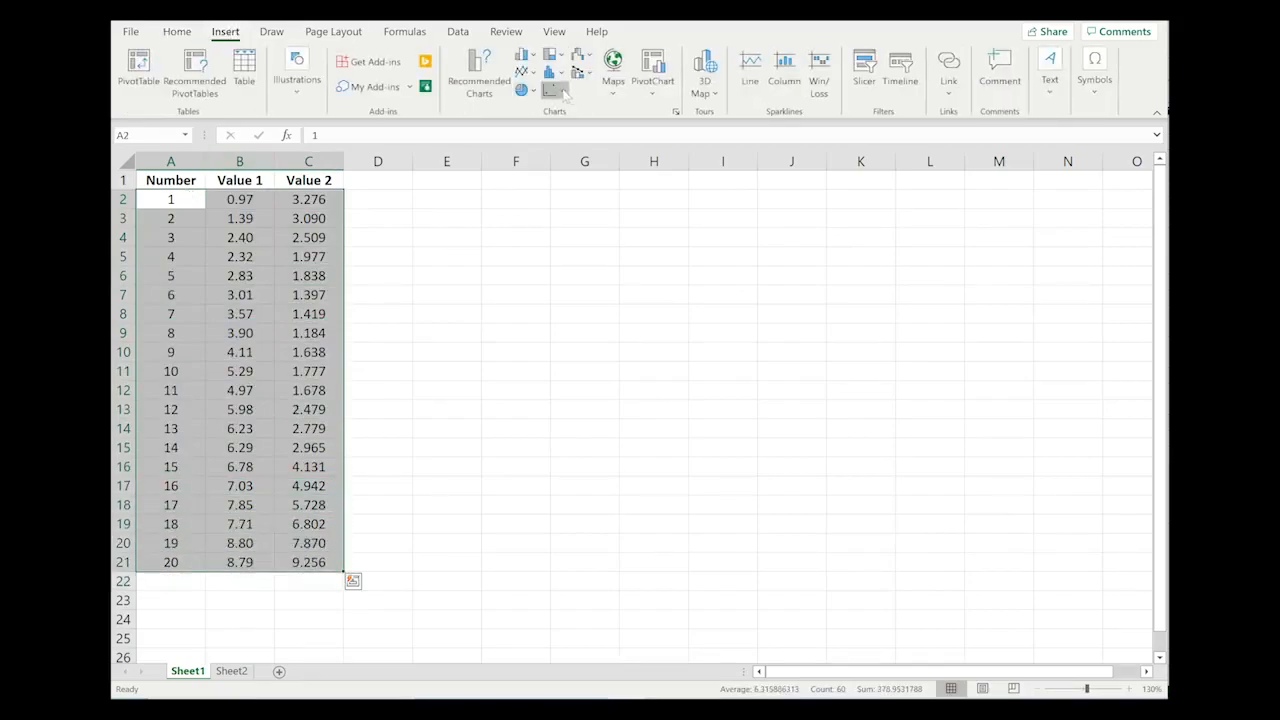
click(560, 91)
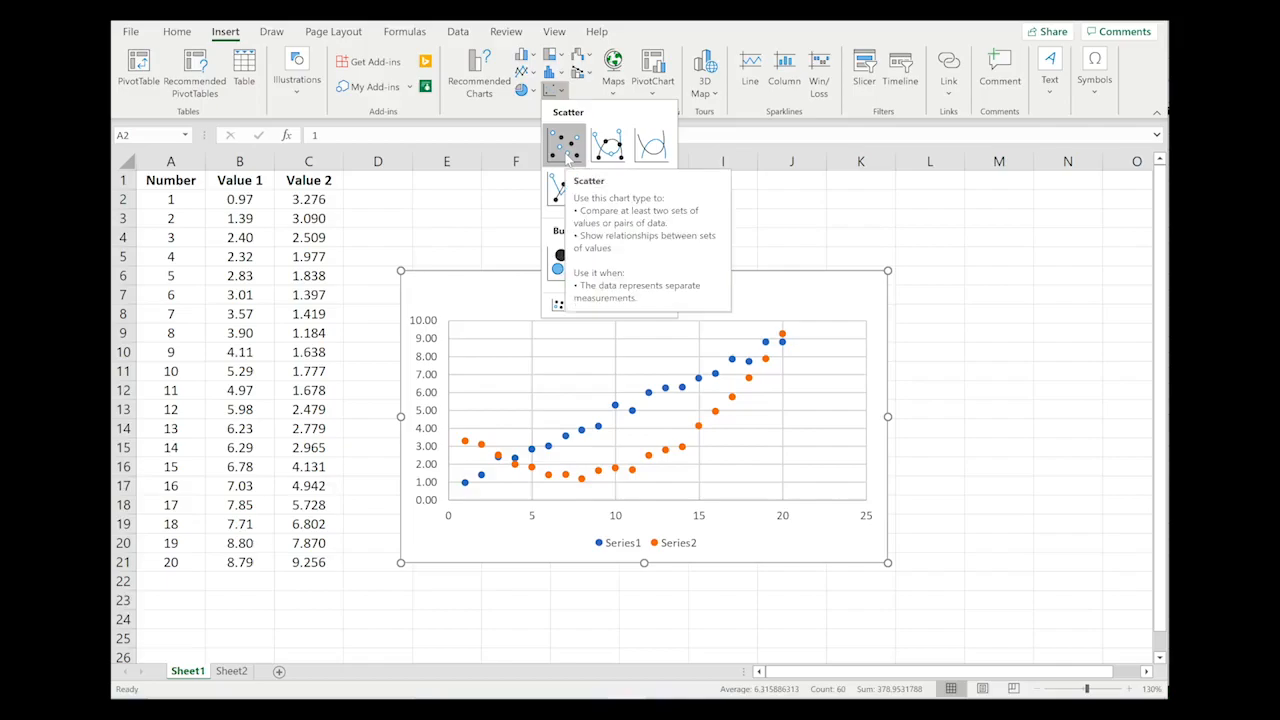
click(564, 146)
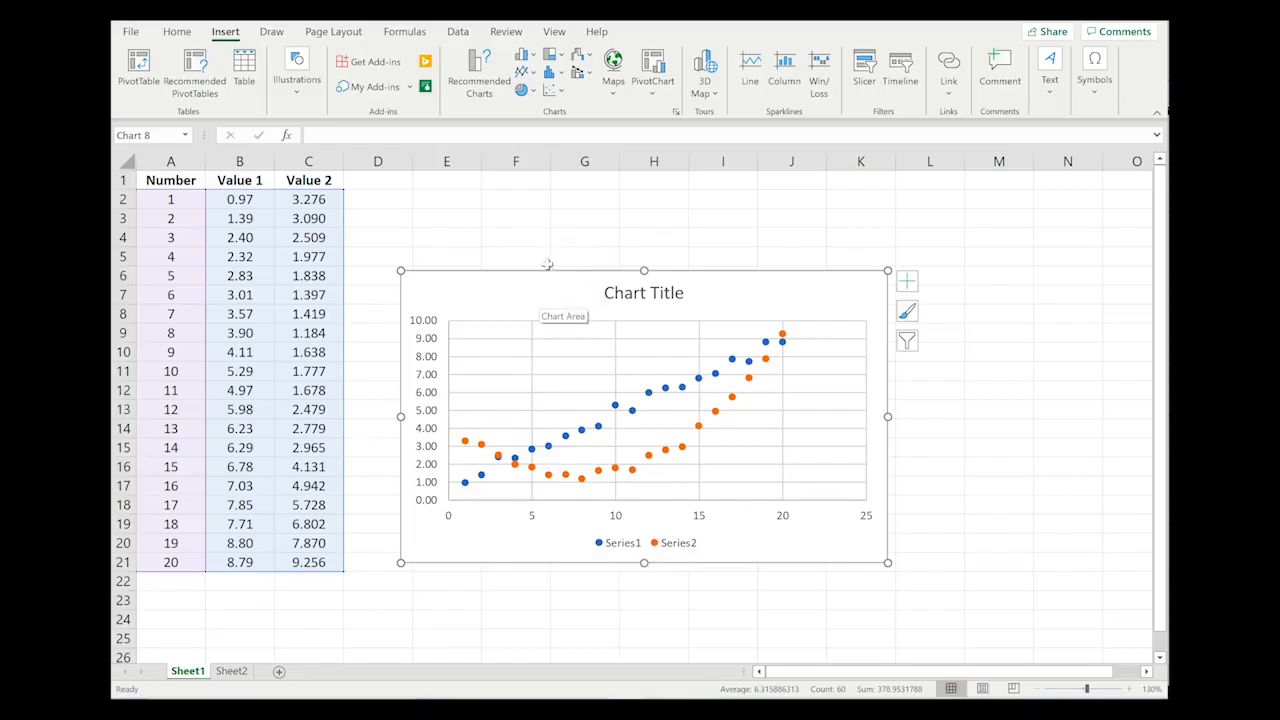
Step: Delete the two-series scatter chart and clear the data selection
click(787, 288)
key(Delete)
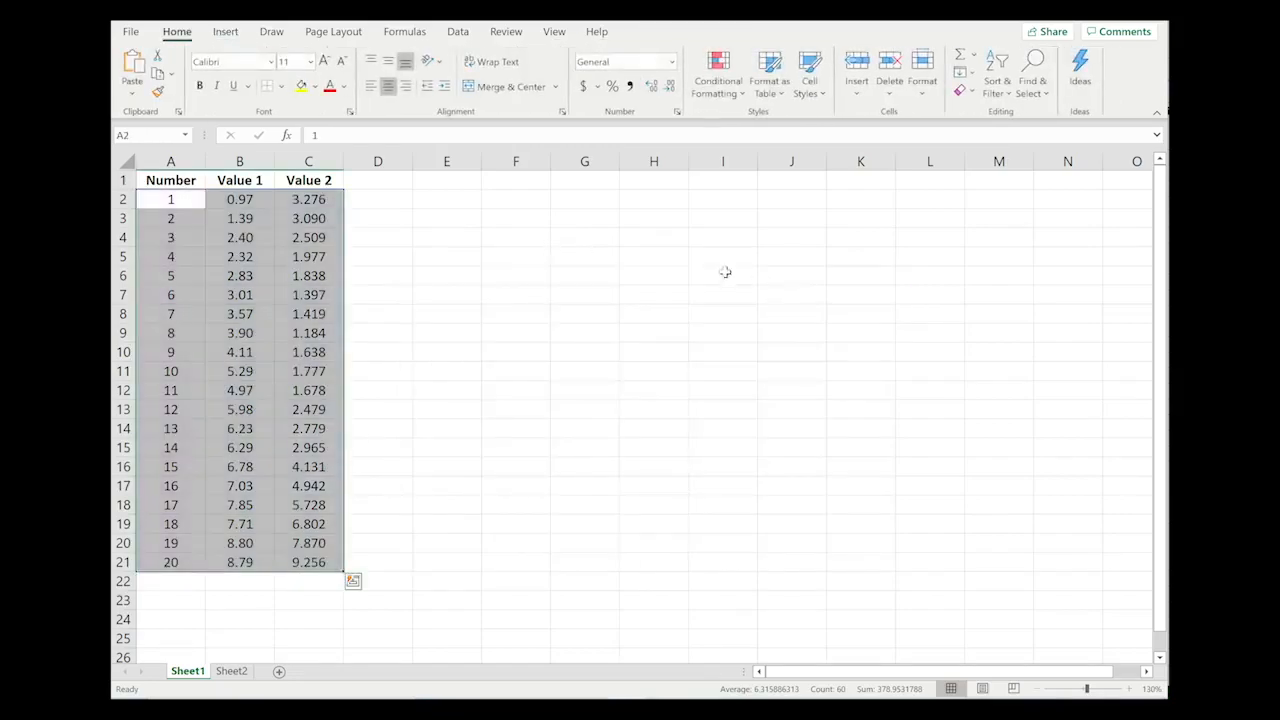
click(484, 258)
Step: Insert a markers-only scatter chart of the Number and Value 1 data in A2:B21
click(185, 203)
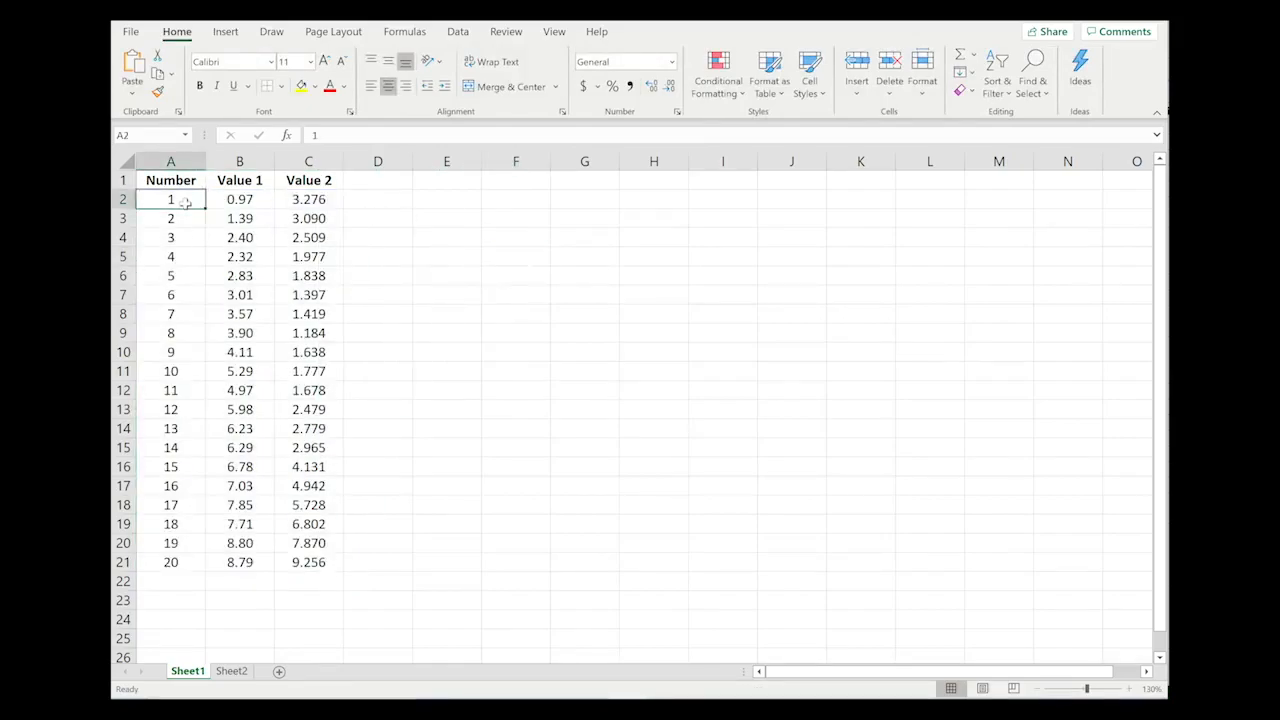
key(shift+Right)
key(shift+Down)
key(shift+Down)
key(shift+Down)
key(shift+Down)
key(shift+Down)
key(shift+Down)
key(shift+Down)
key(shift+Down)
key(shift+Down)
key(shift+Down)
key(shift+Down)
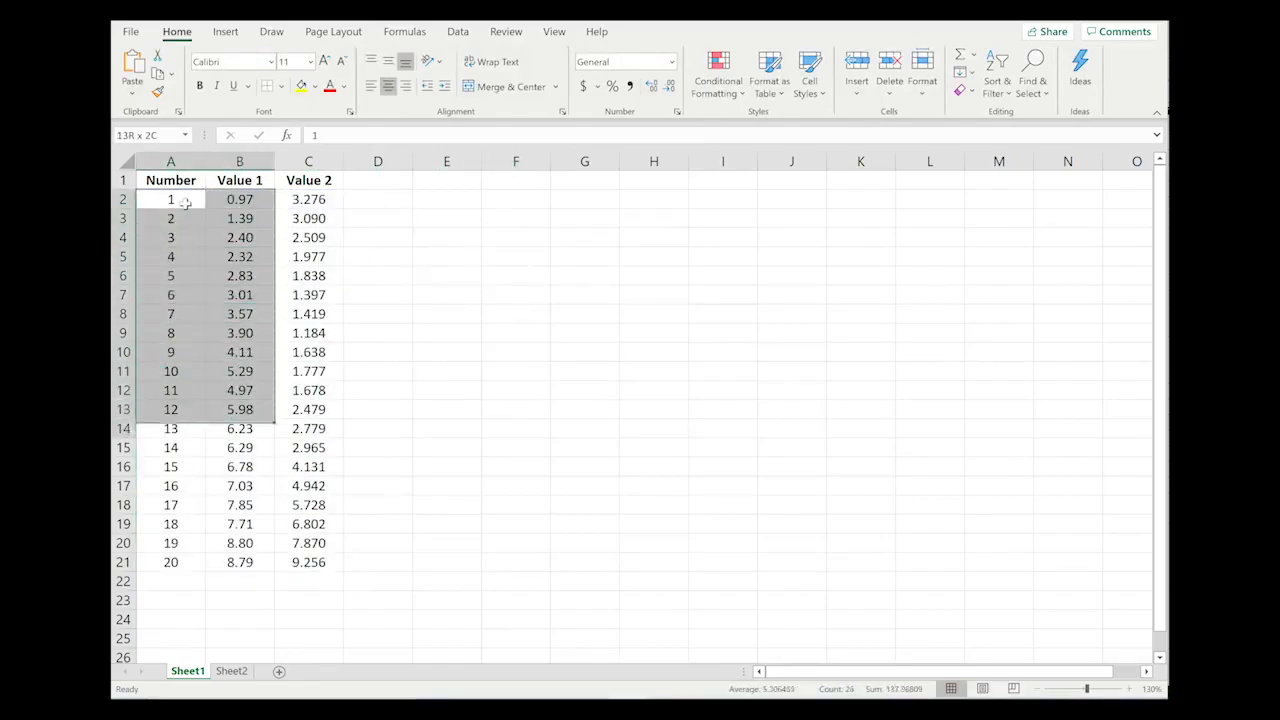
key(shift+Down)
key(shift+Down)
key(shift+Down)
key(shift+Down)
key(shift+Down)
key(shift+Down)
key(shift+Down)
key(shift+Down)
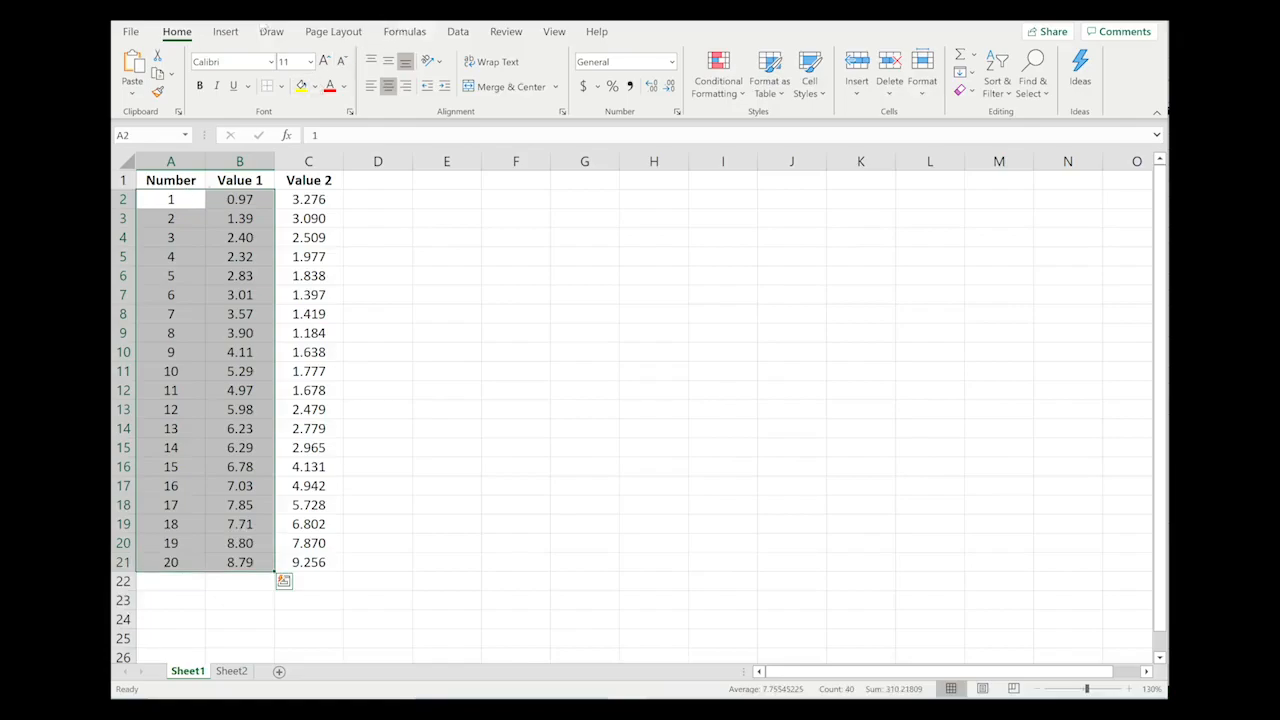
click(235, 32)
click(555, 89)
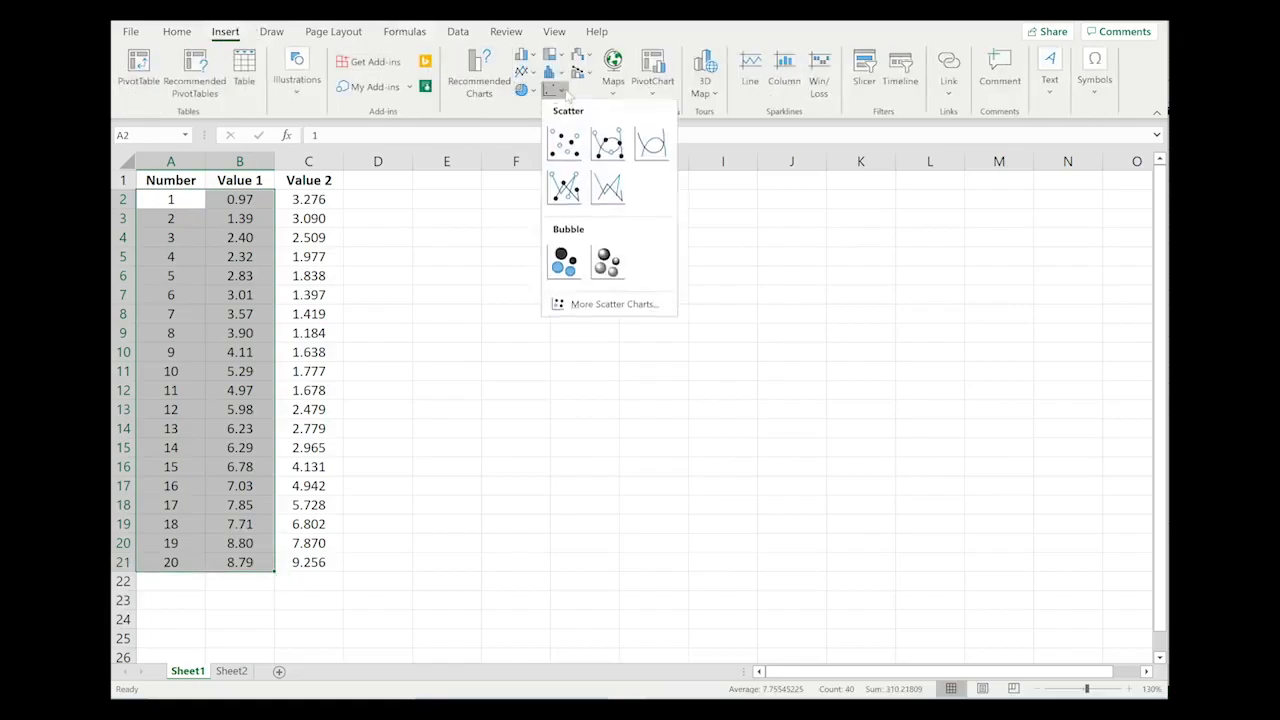
click(563, 142)
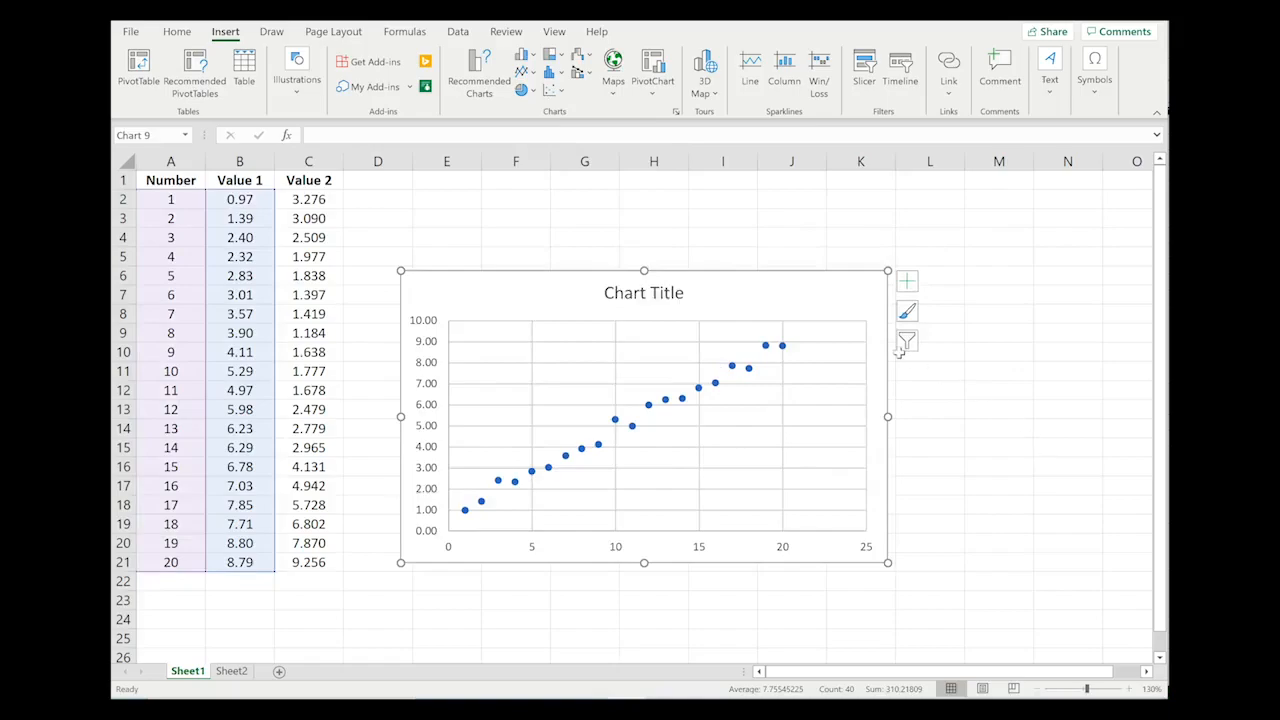
Step: Edit the scatter chart's data source to name its existing series Value 1
right_click(730, 293)
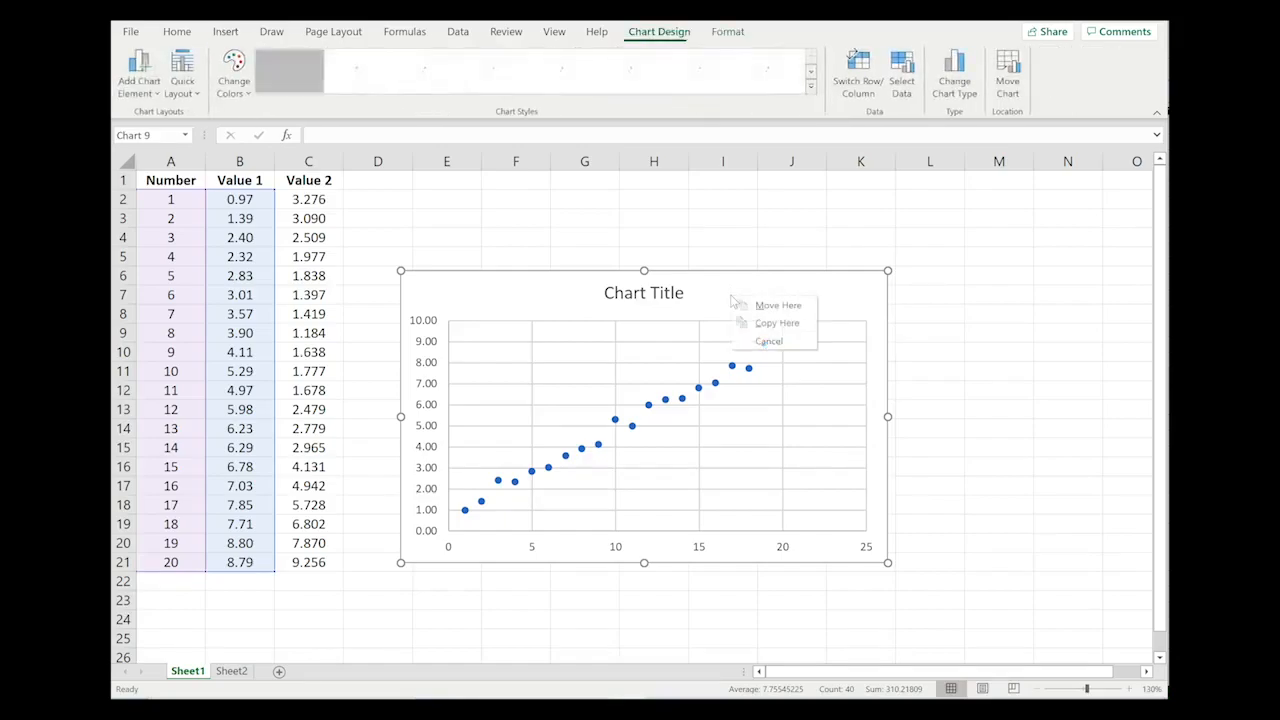
click(752, 275)
click(712, 351)
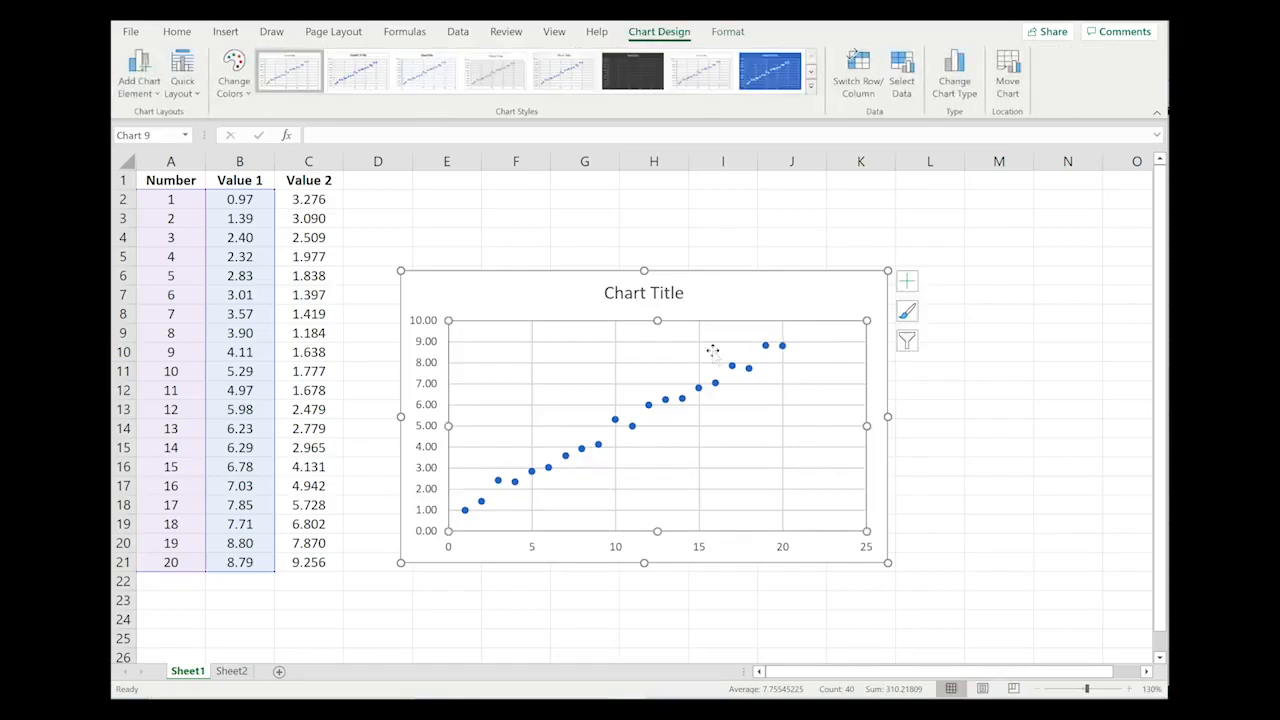
right_click(696, 348)
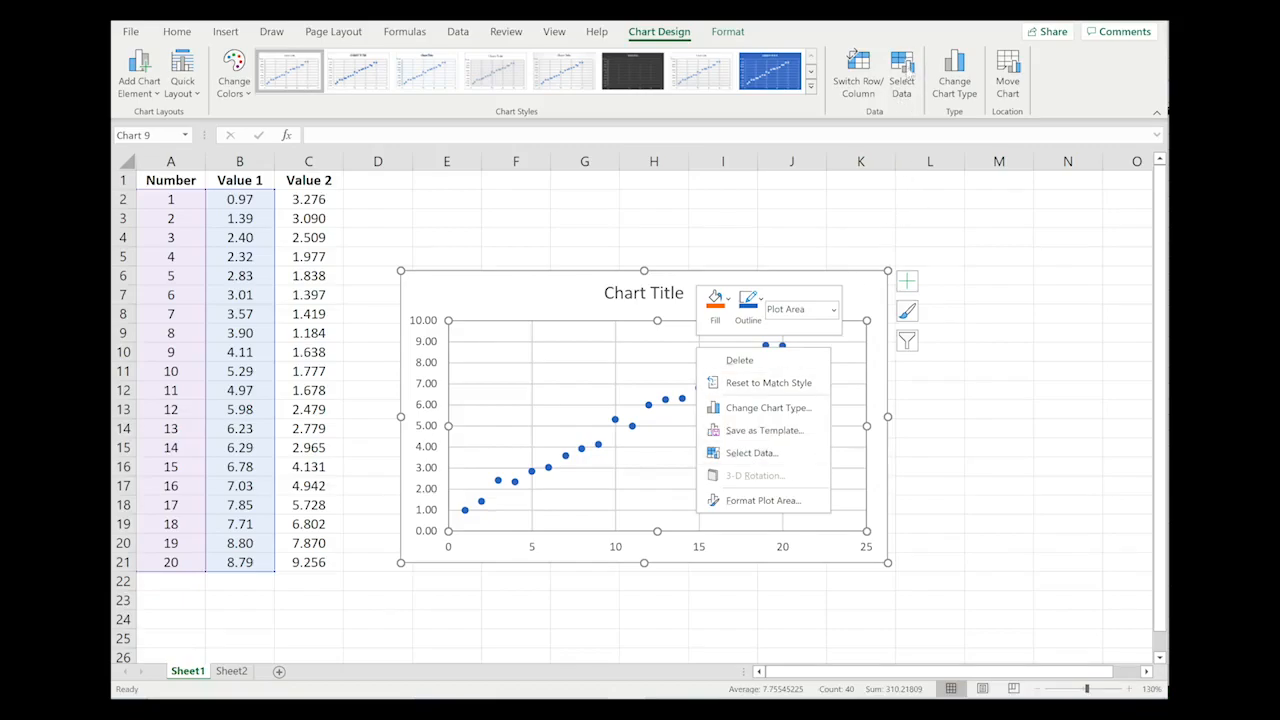
click(750, 453)
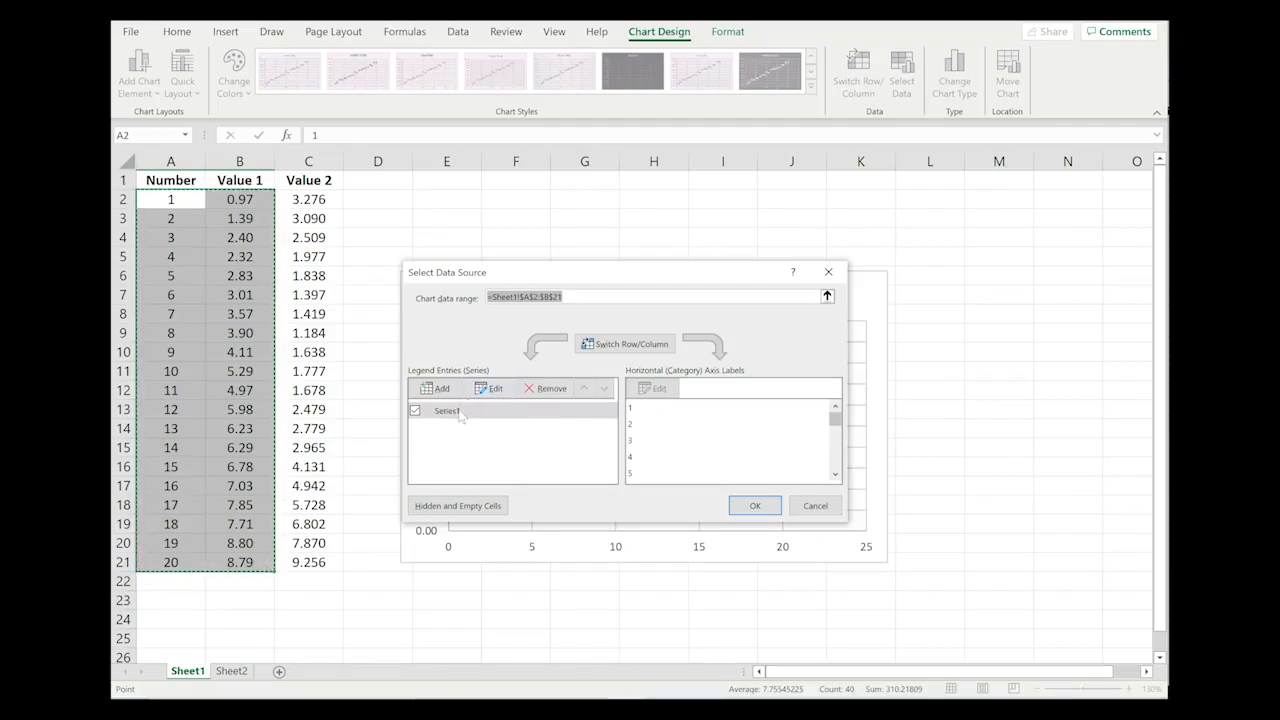
click(491, 389)
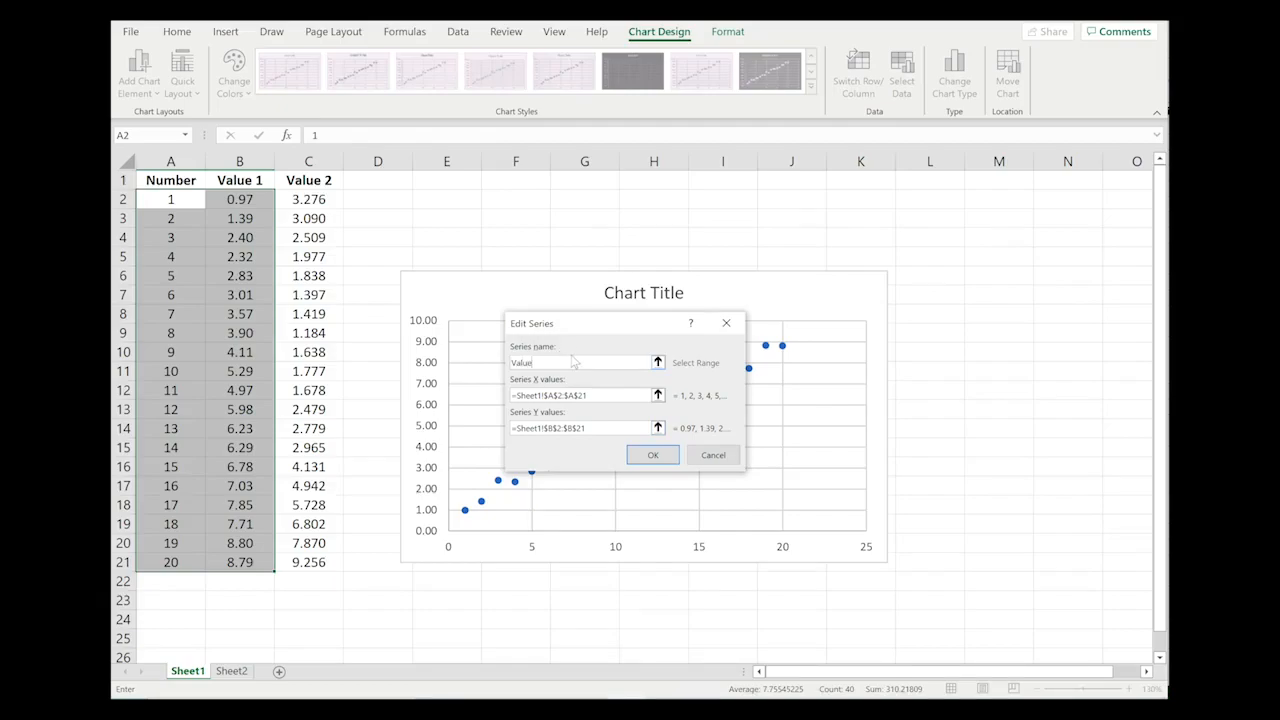
click(666, 455)
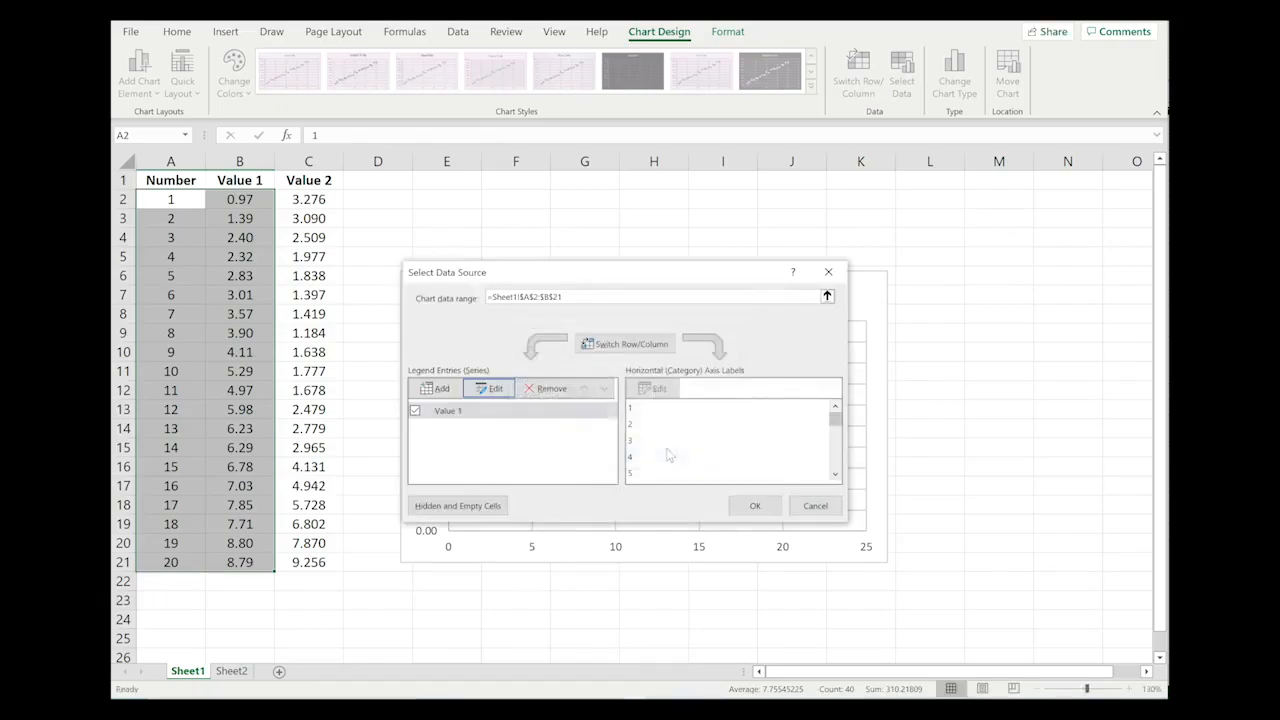
click(755, 505)
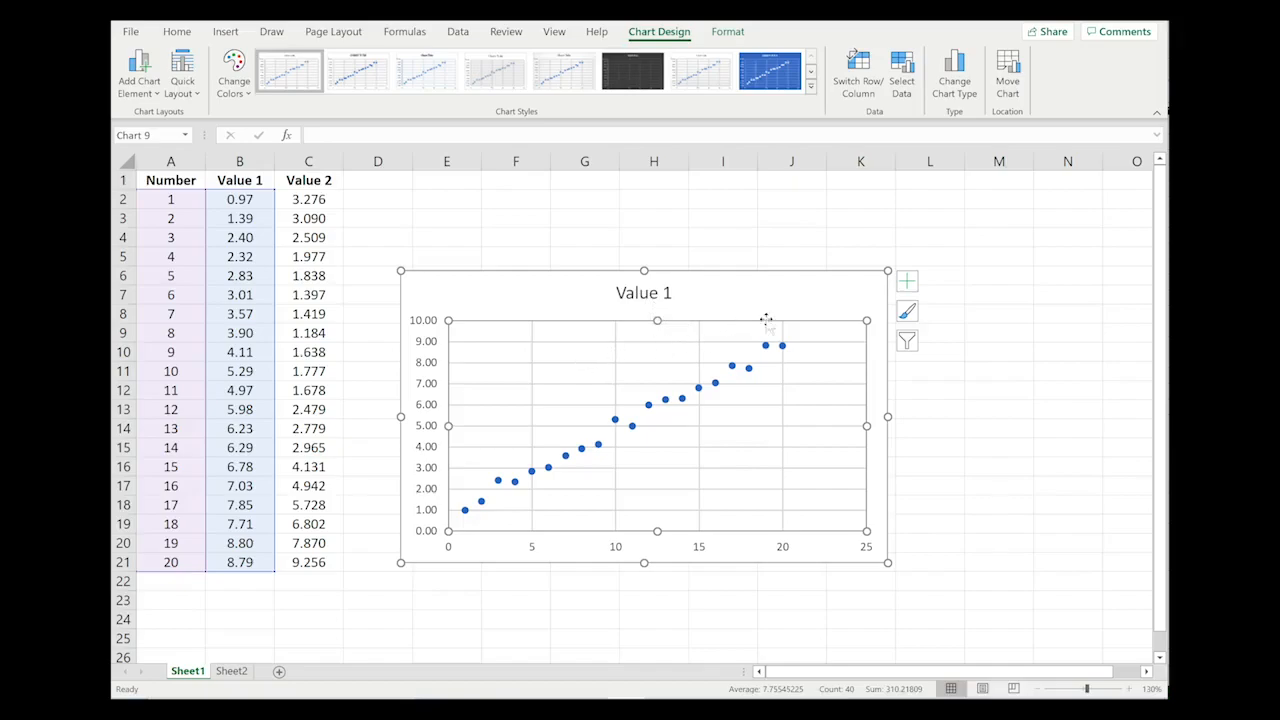
Step: Add a second data series named Value 2 to the chart, taking its X values from A2:A21
right_click(695, 376)
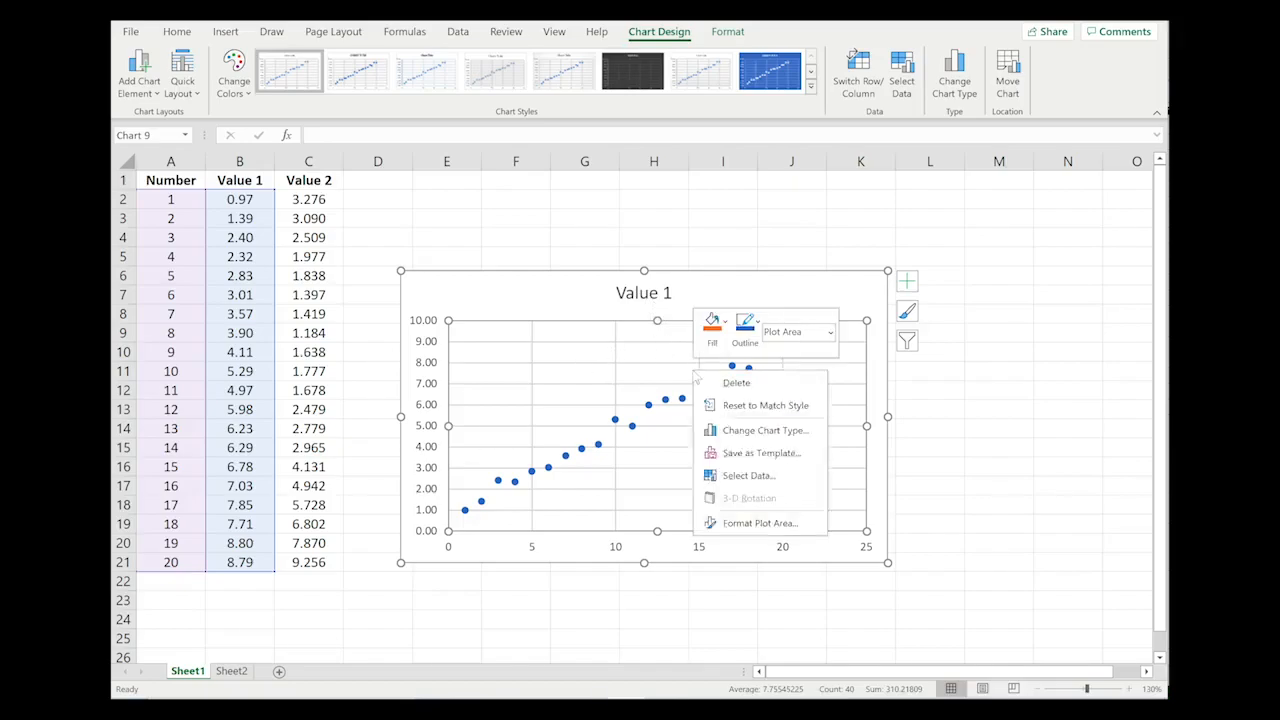
click(727, 475)
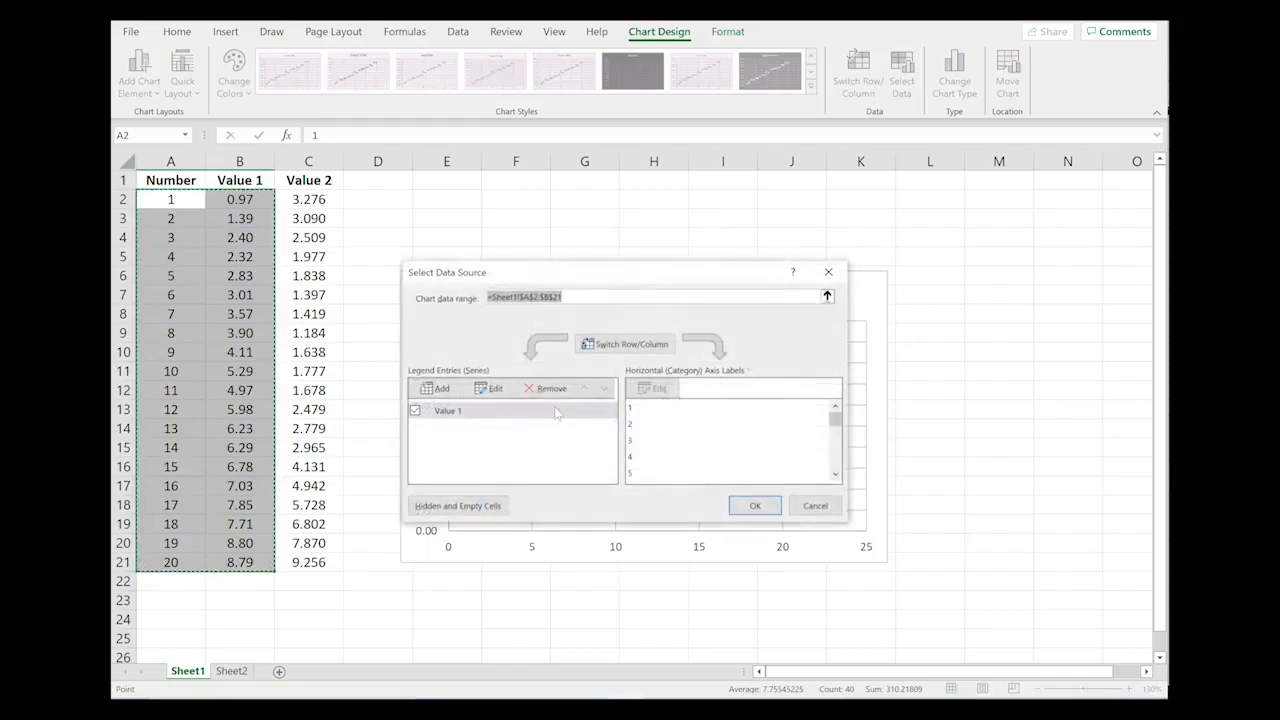
click(443, 388)
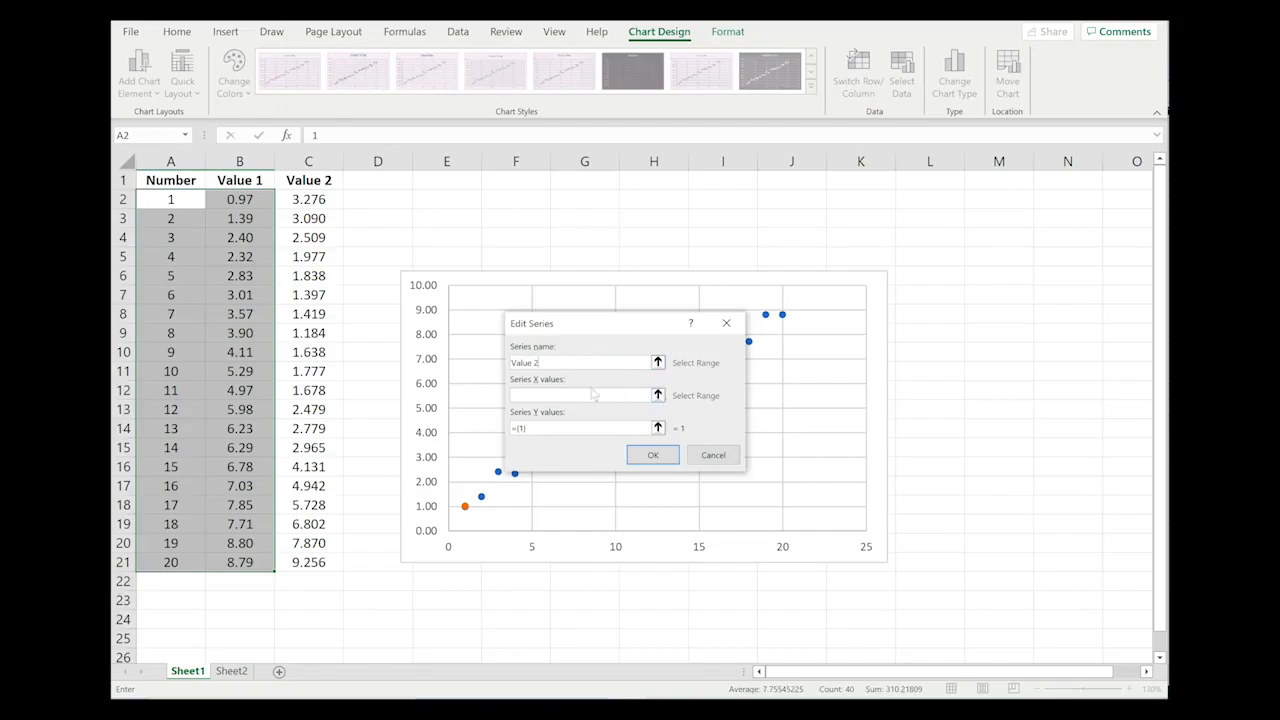
click(658, 396)
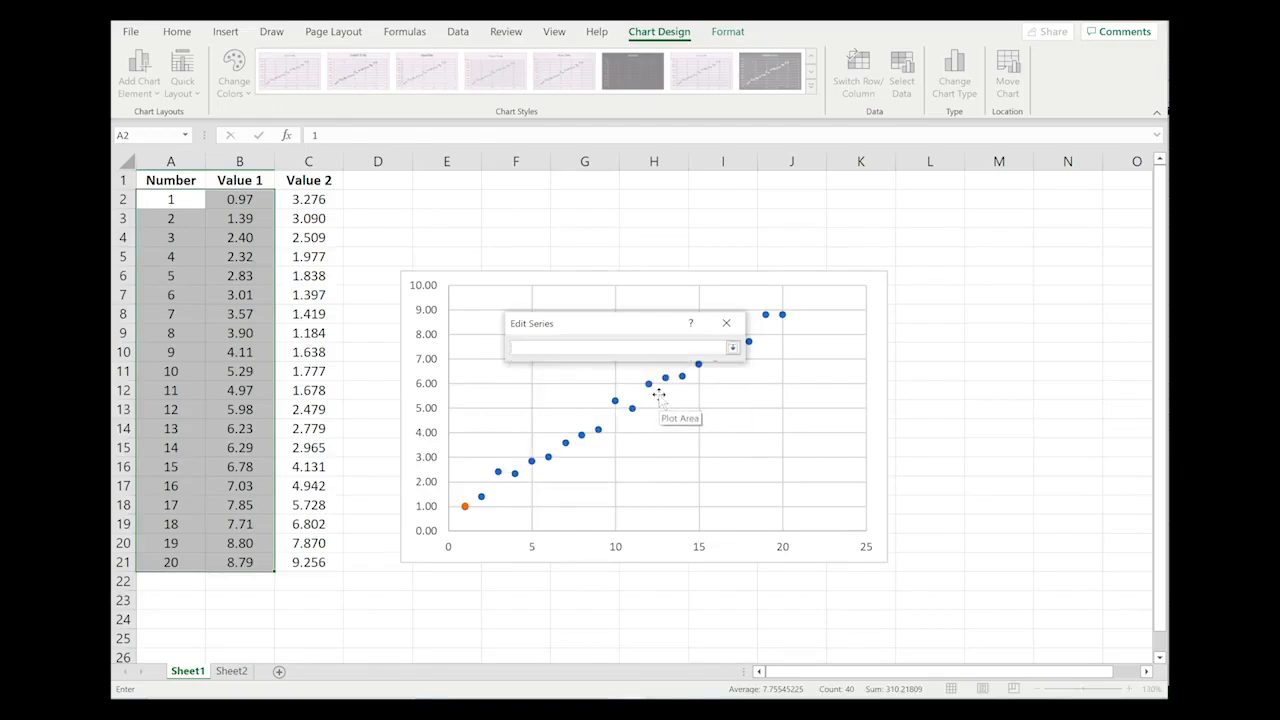
drag(186, 200, 183, 562)
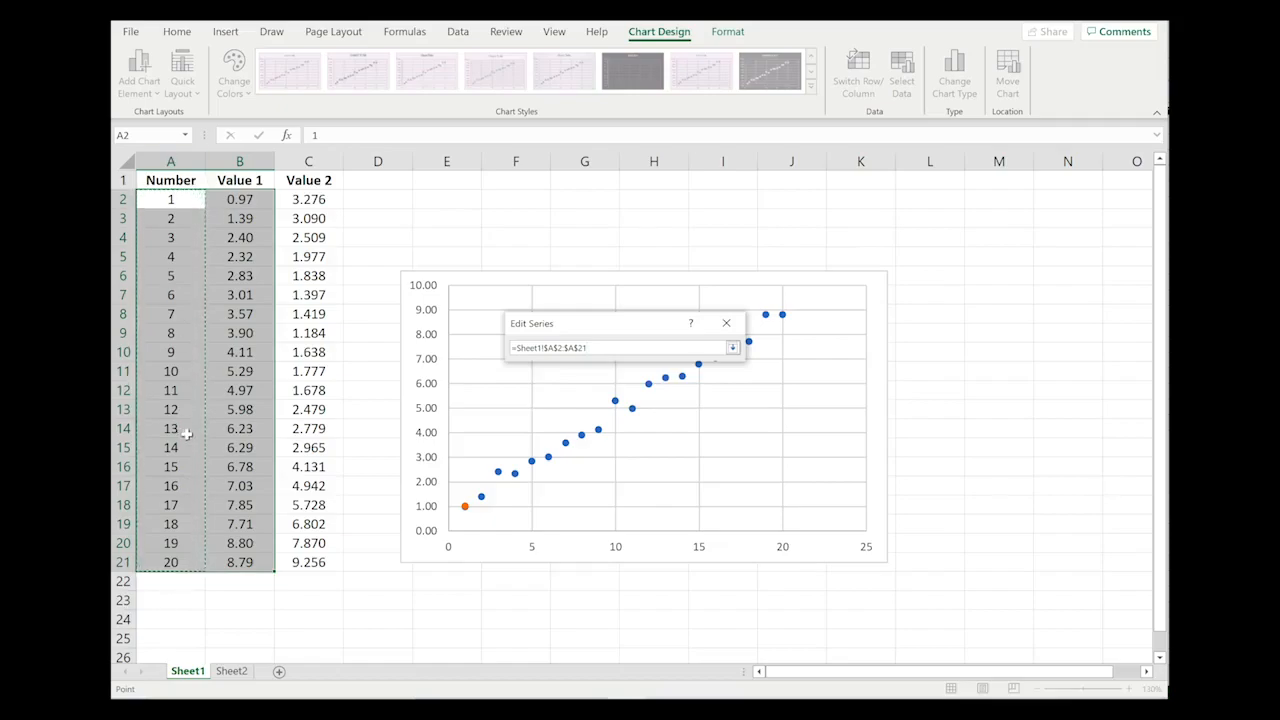
click(733, 348)
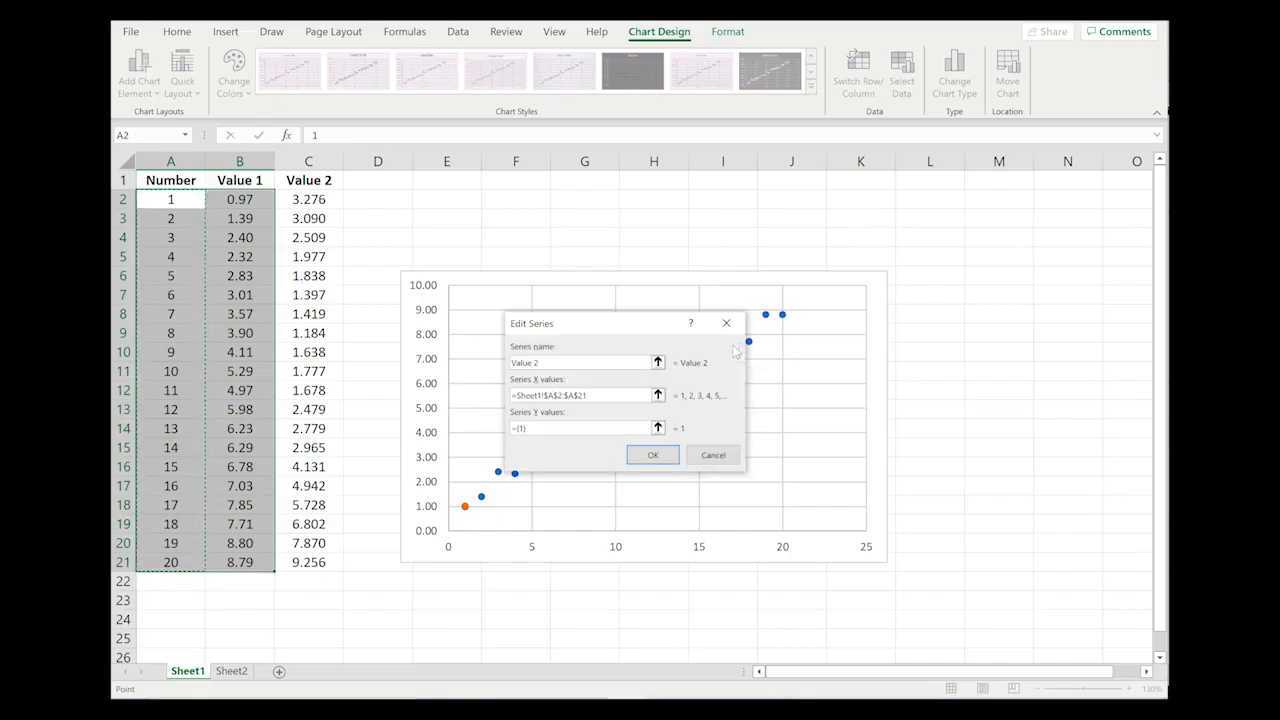
Step: Set the Value 2 series' Y values to C2:C21 and apply the new data source
click(657, 427)
drag(324, 202, 291, 562)
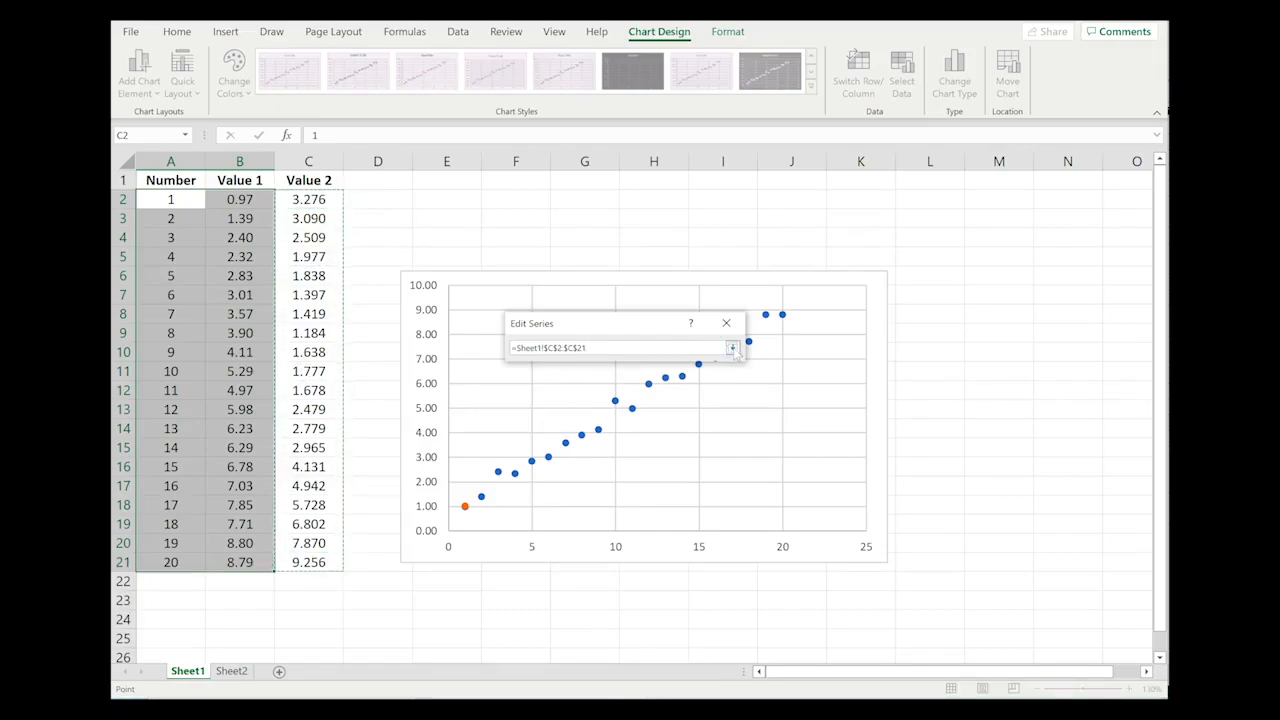
click(732, 348)
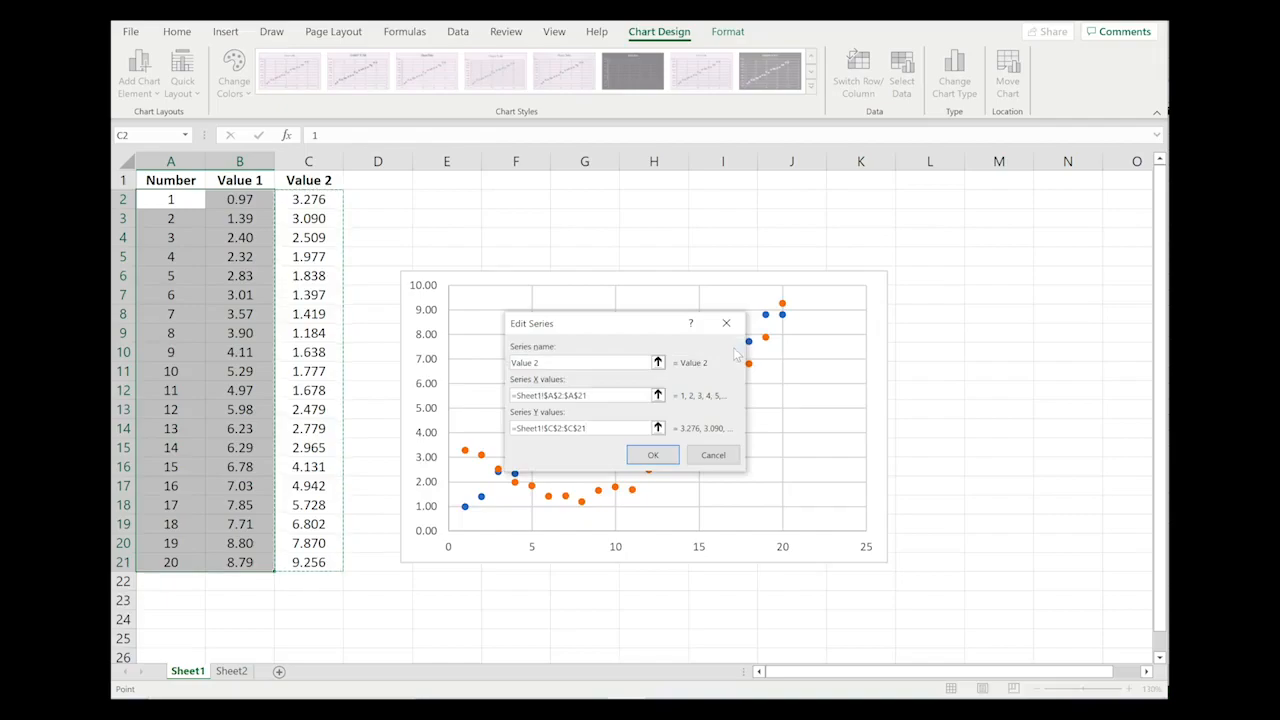
click(658, 456)
click(758, 506)
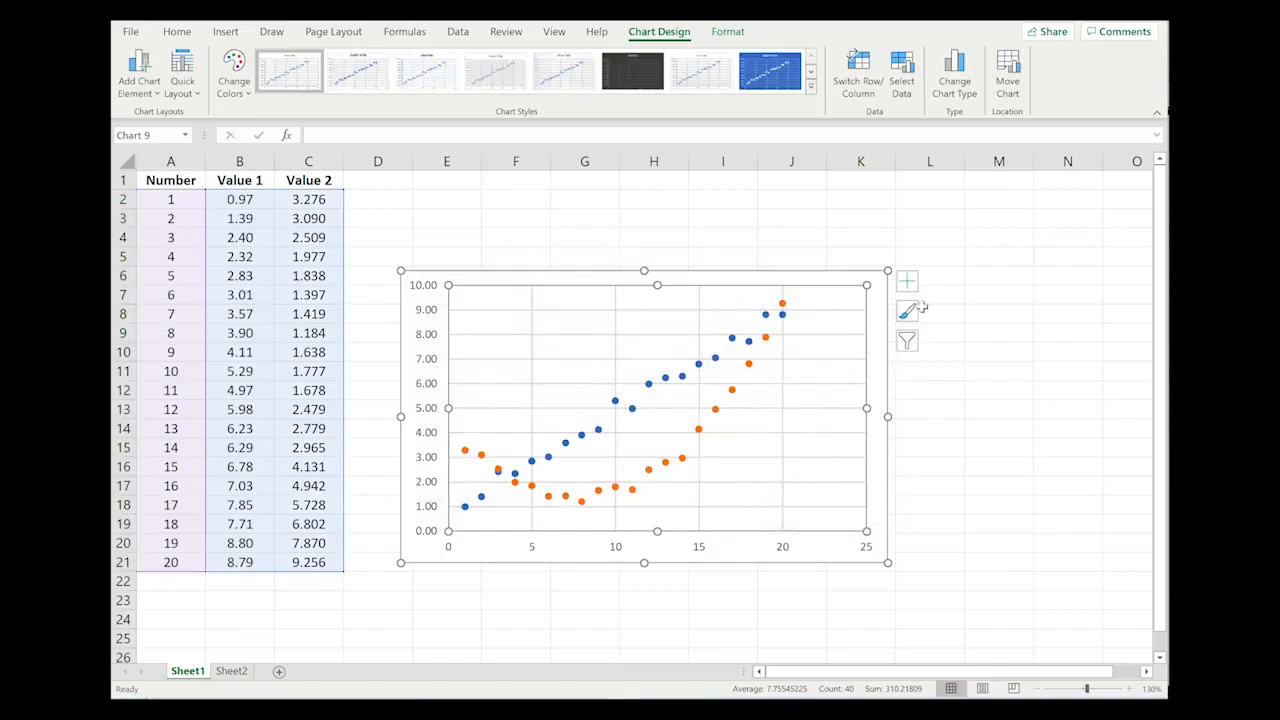
Step: Add a legend to the two-series scatter chart and deselect the chart
click(907, 282)
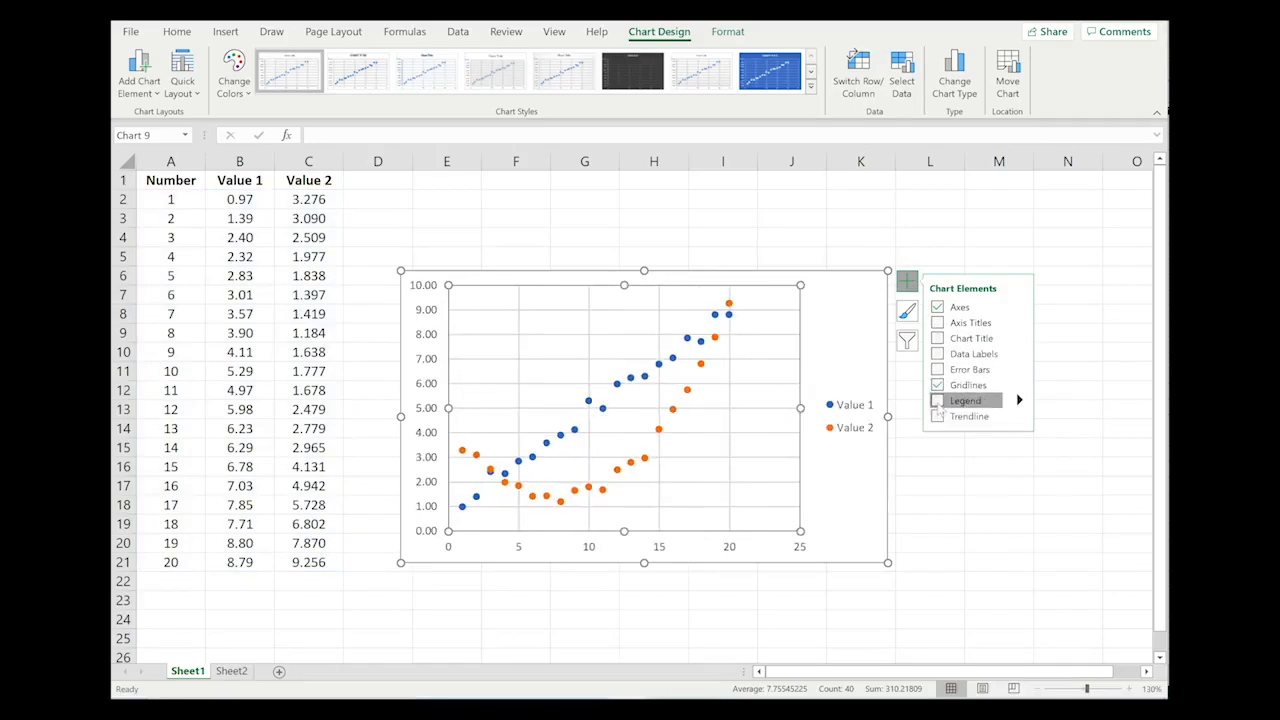
click(938, 401)
click(997, 486)
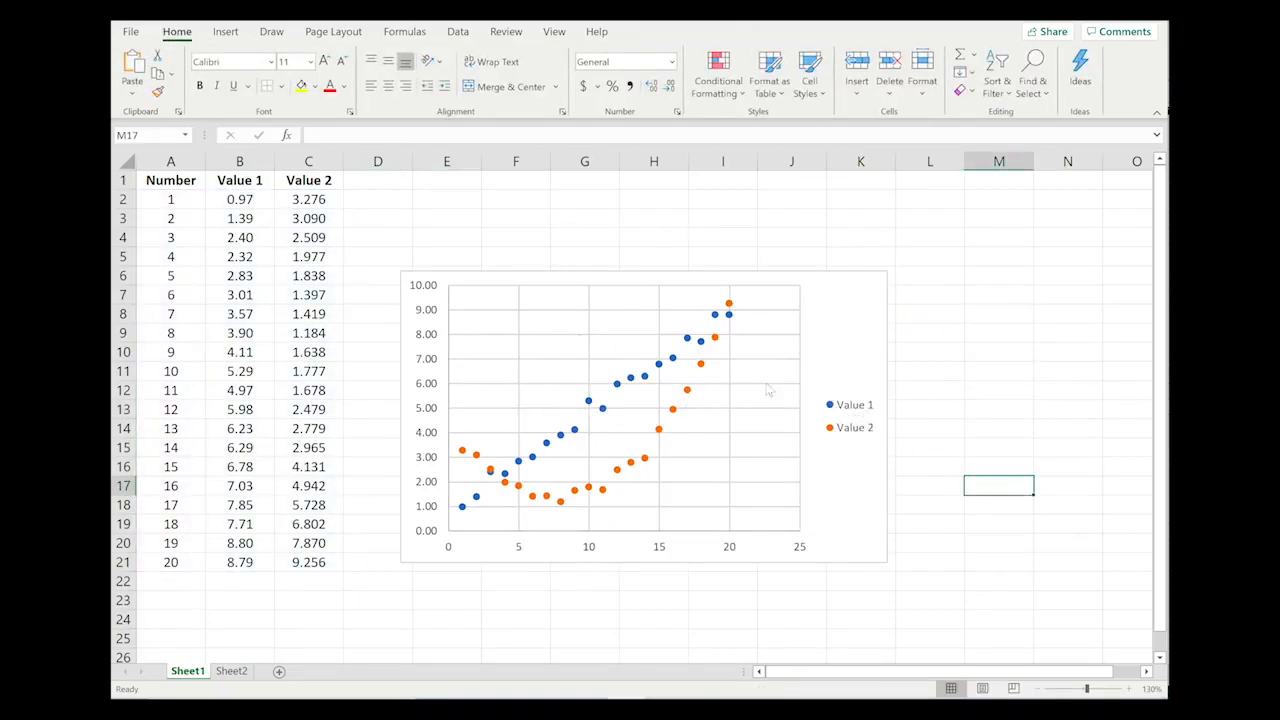
click(258, 180)
click(297, 180)
click(257, 182)
click(293, 182)
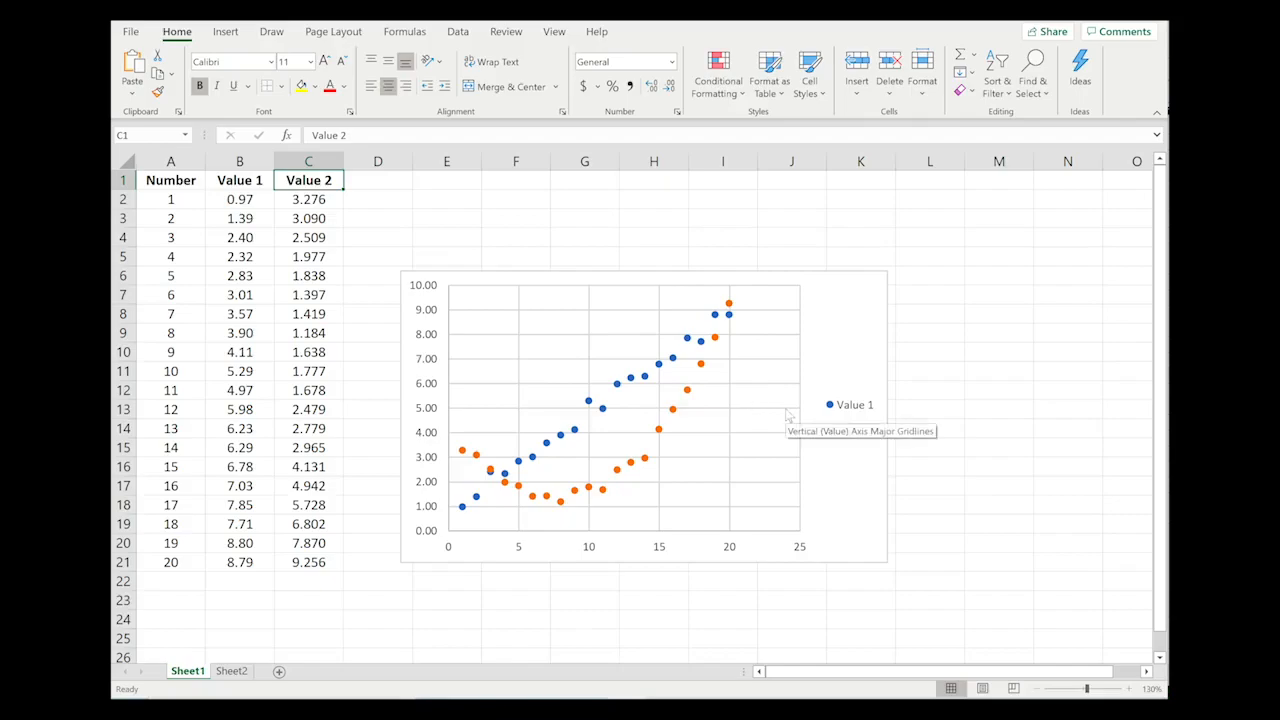